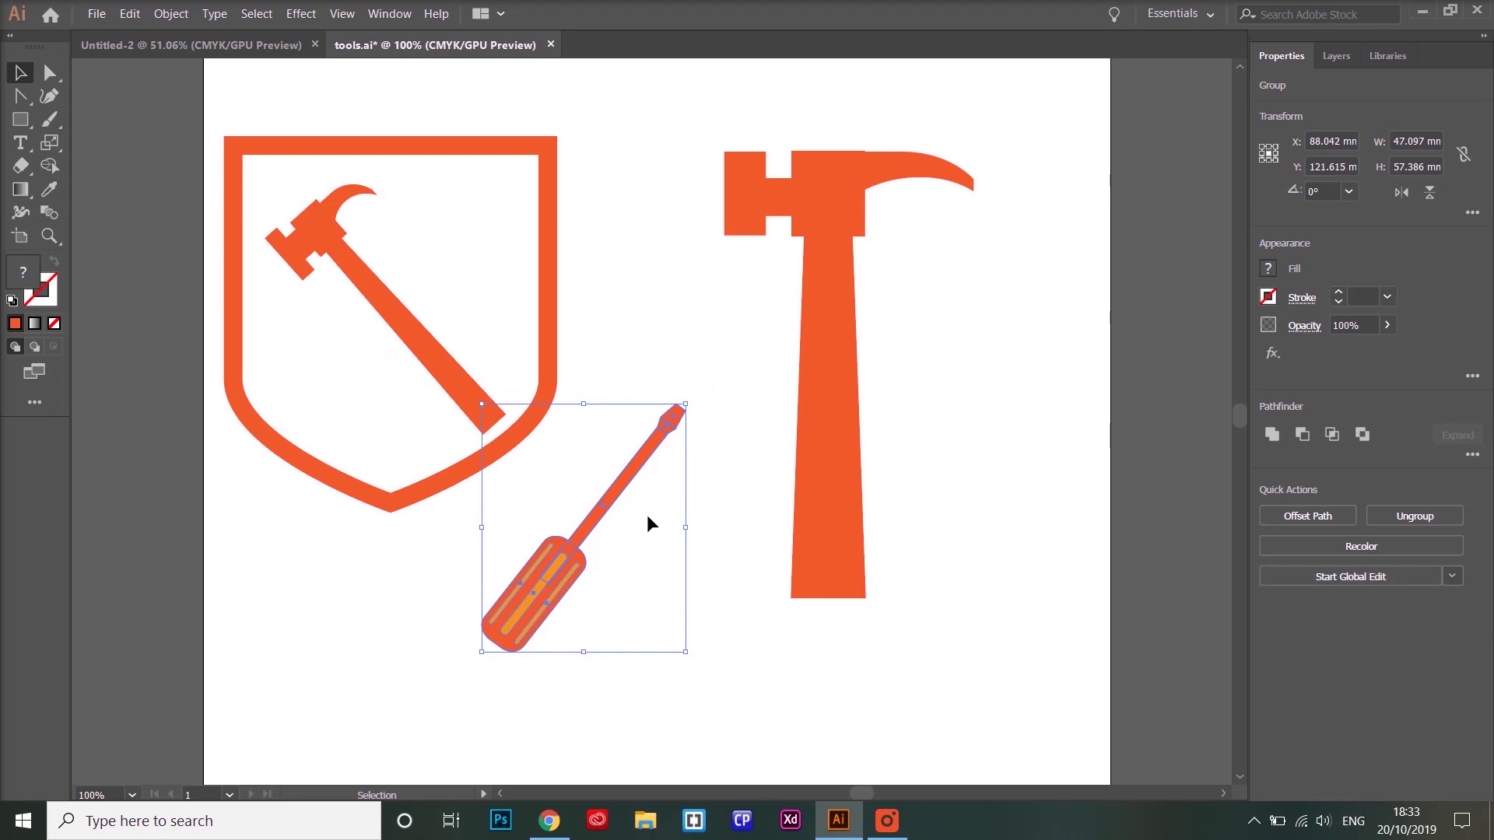
- Move the screwdriver slightly away from the shield and ungroup it into separate shapes
scroll(637, 514, up, 3)
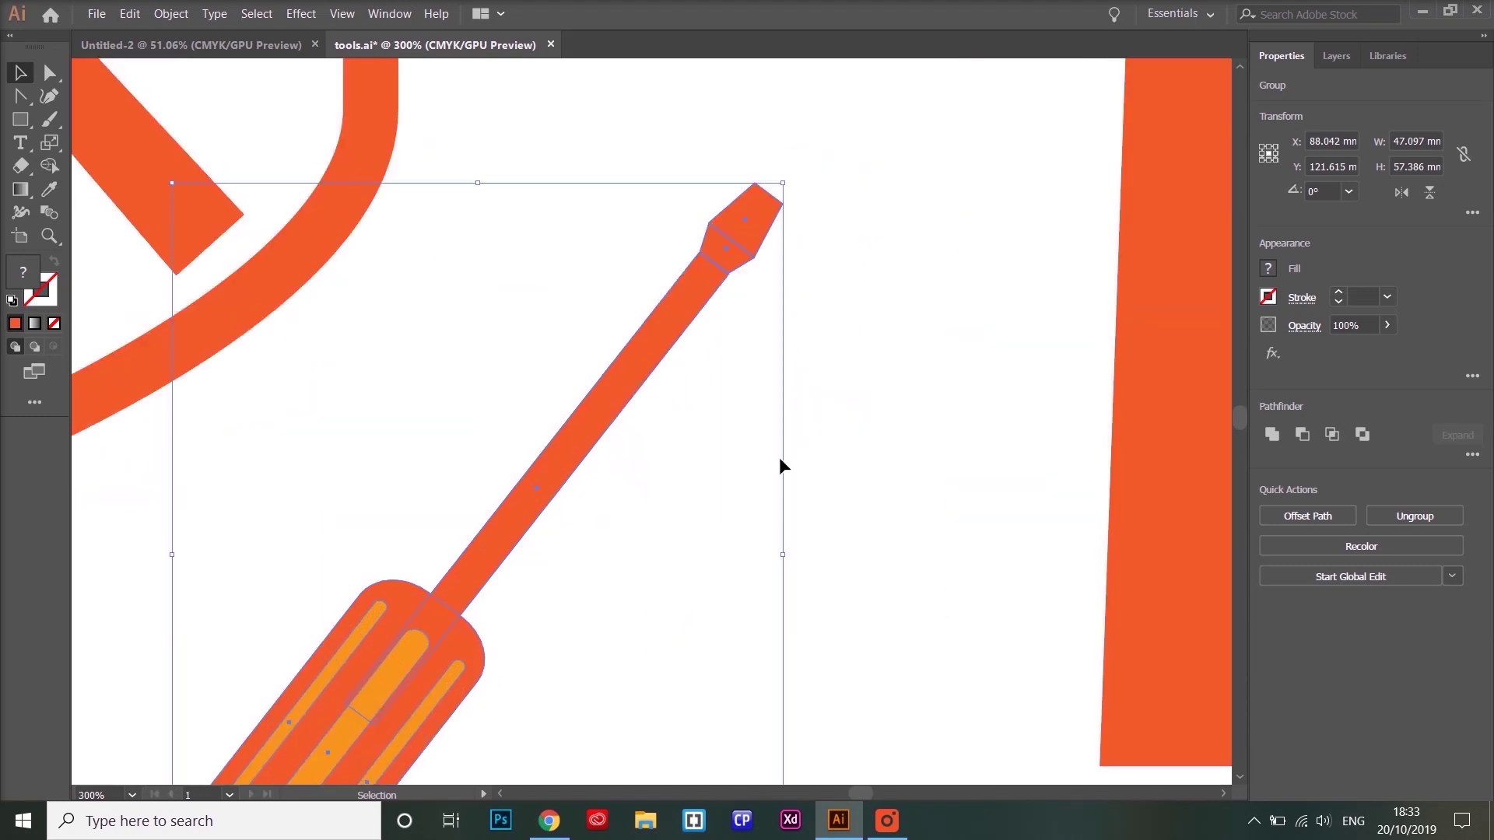
drag(608, 425, 651, 494)
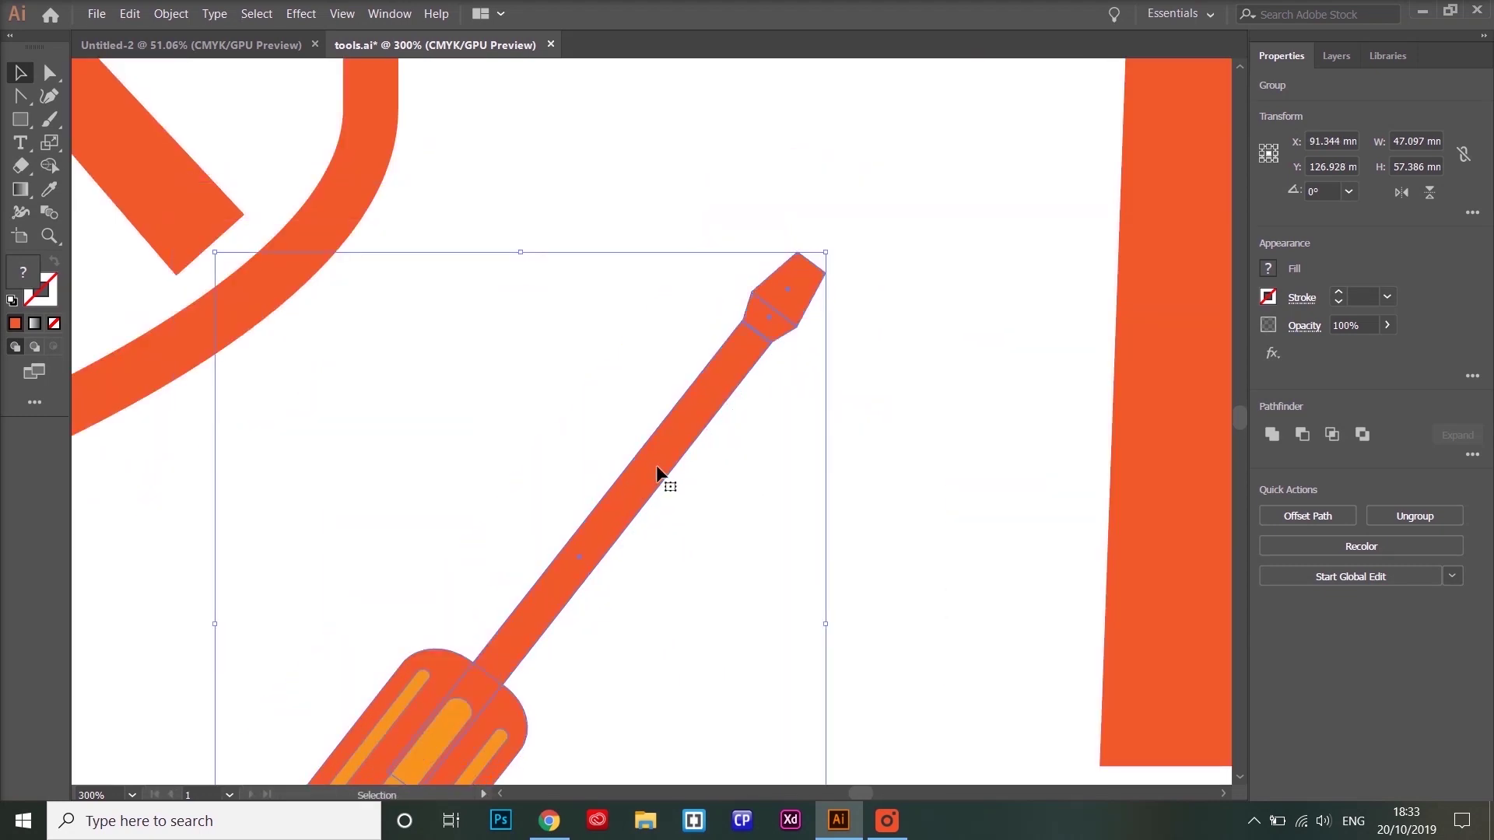
right_click(646, 469)
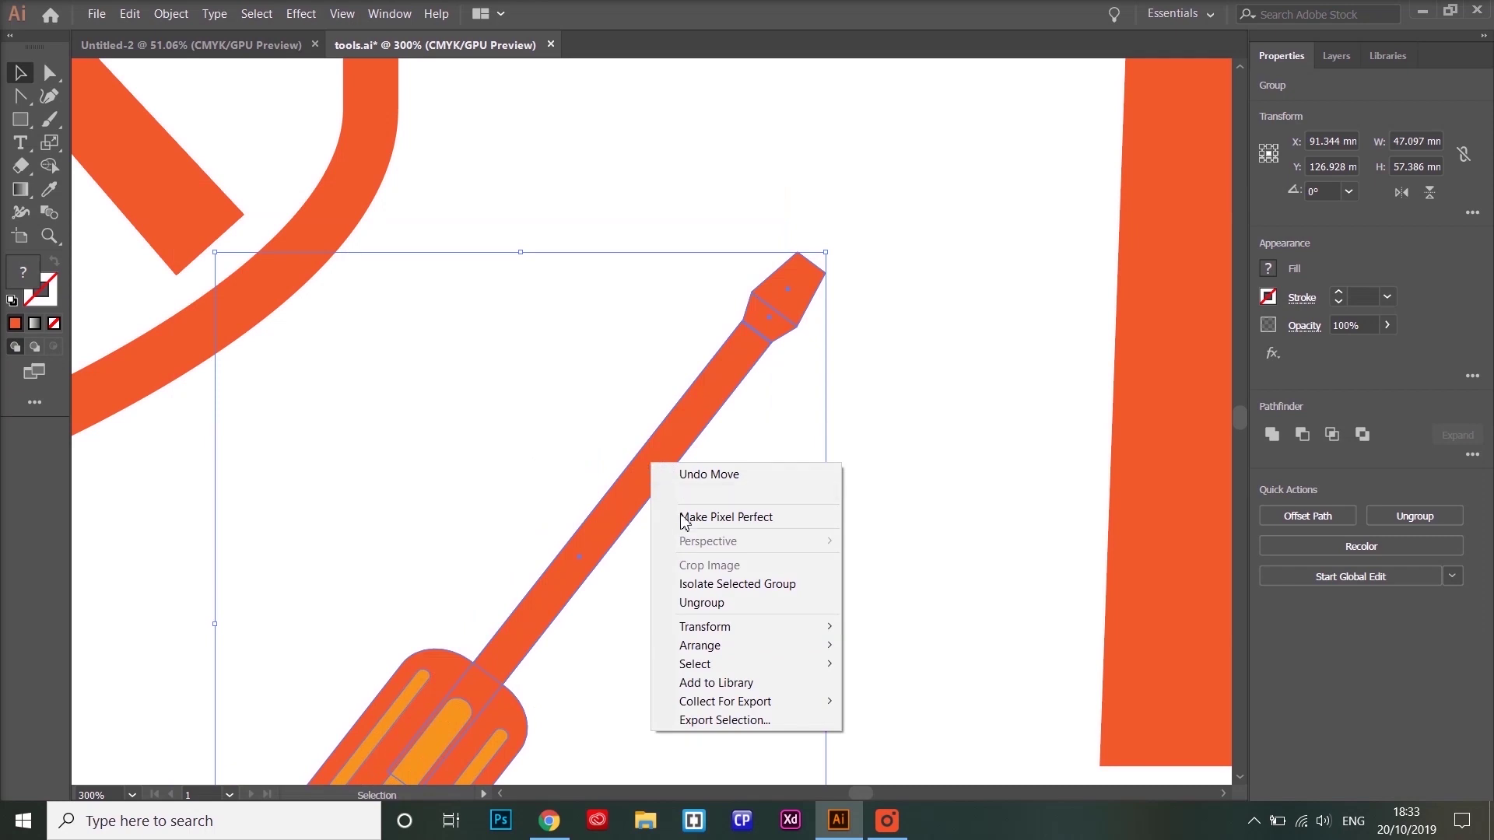
click(709, 604)
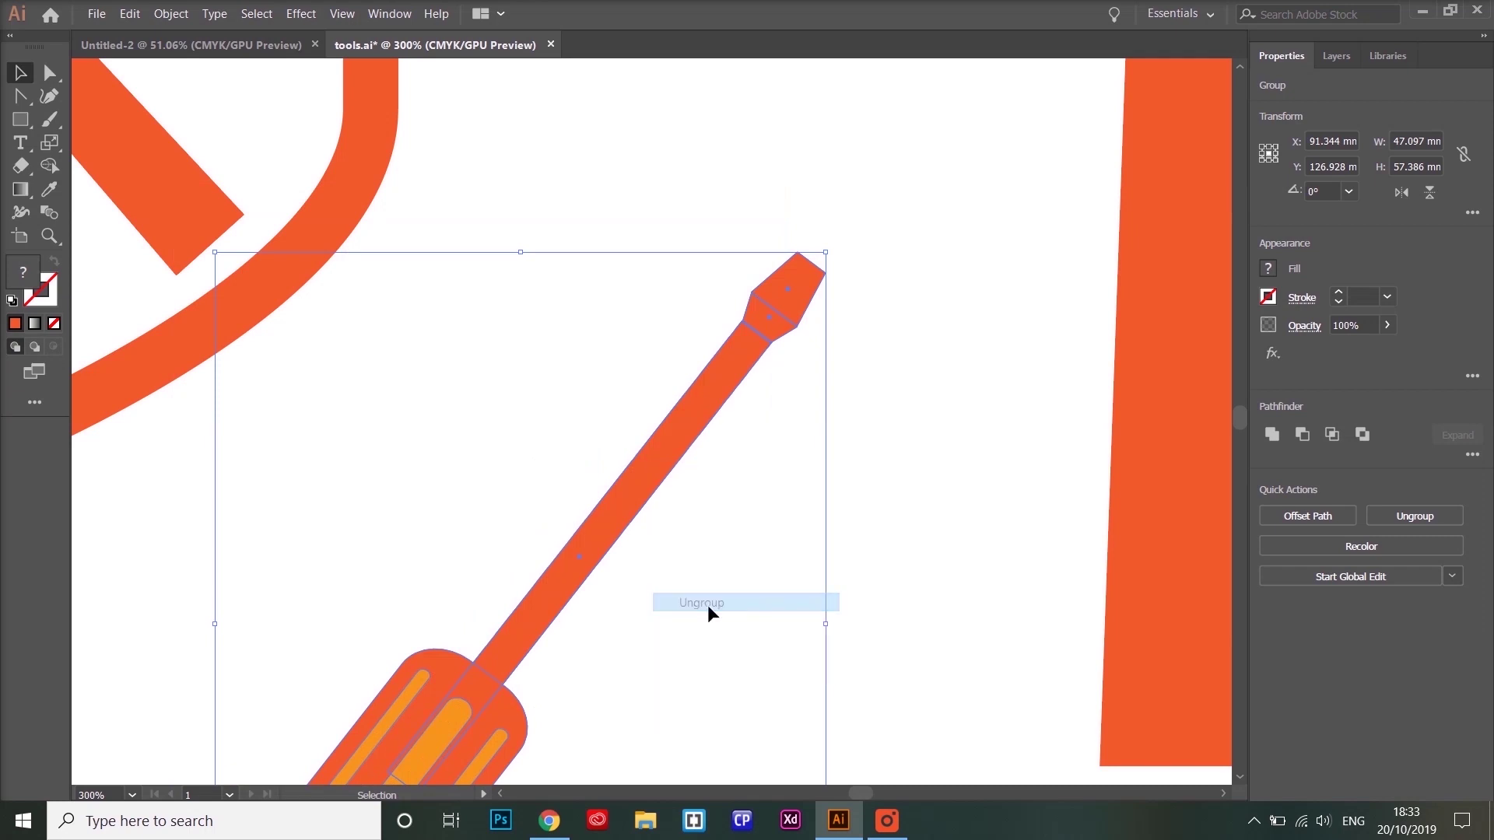
click(936, 454)
- Pull the screwdriver's two tip pieces, shaft and handle body apart to show its individual shapes
drag(785, 319, 817, 239)
drag(766, 321, 747, 247)
drag(720, 407, 900, 449)
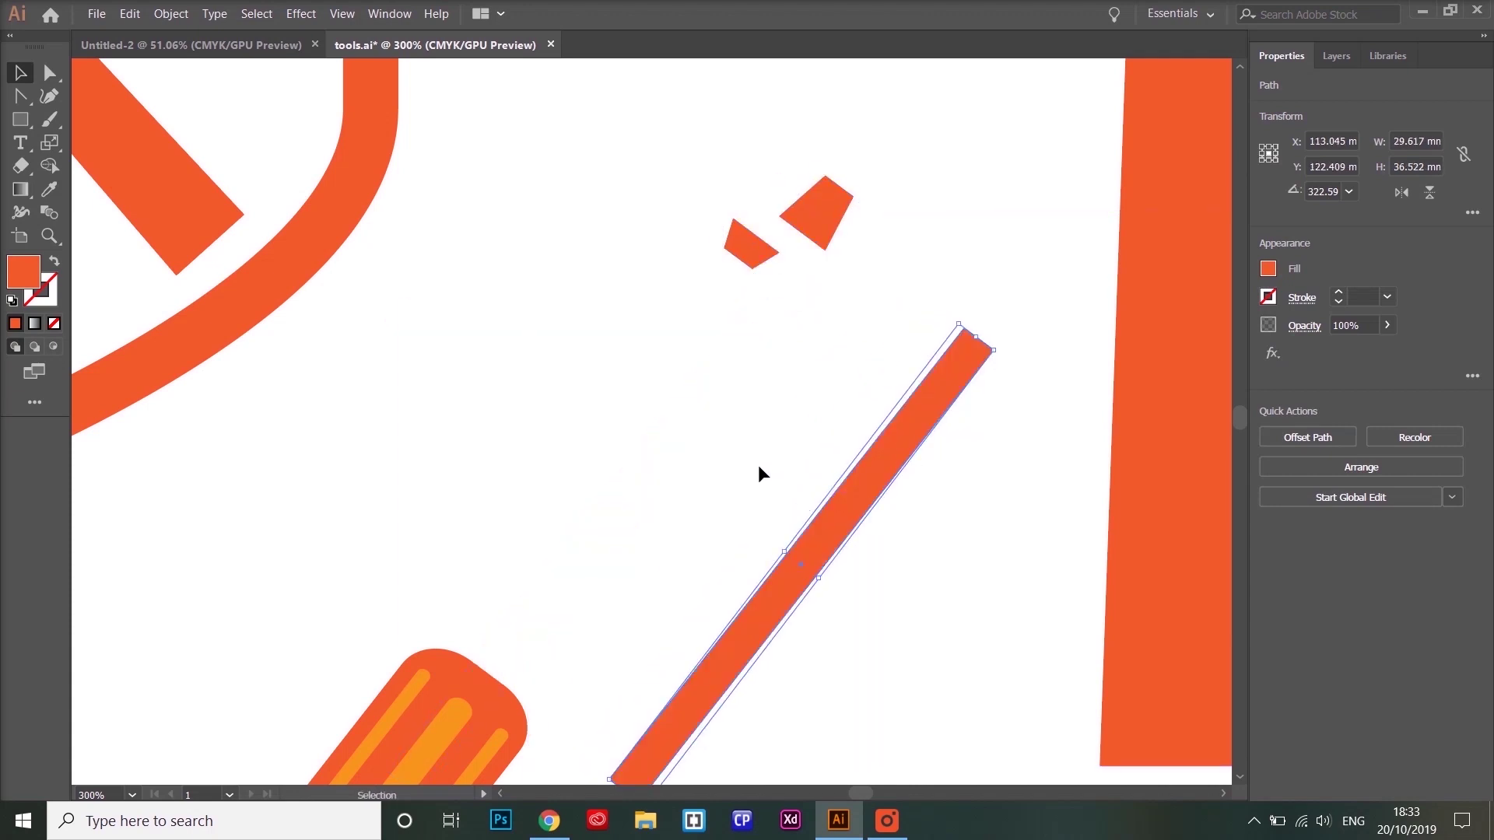
scroll(758, 464, down, 4)
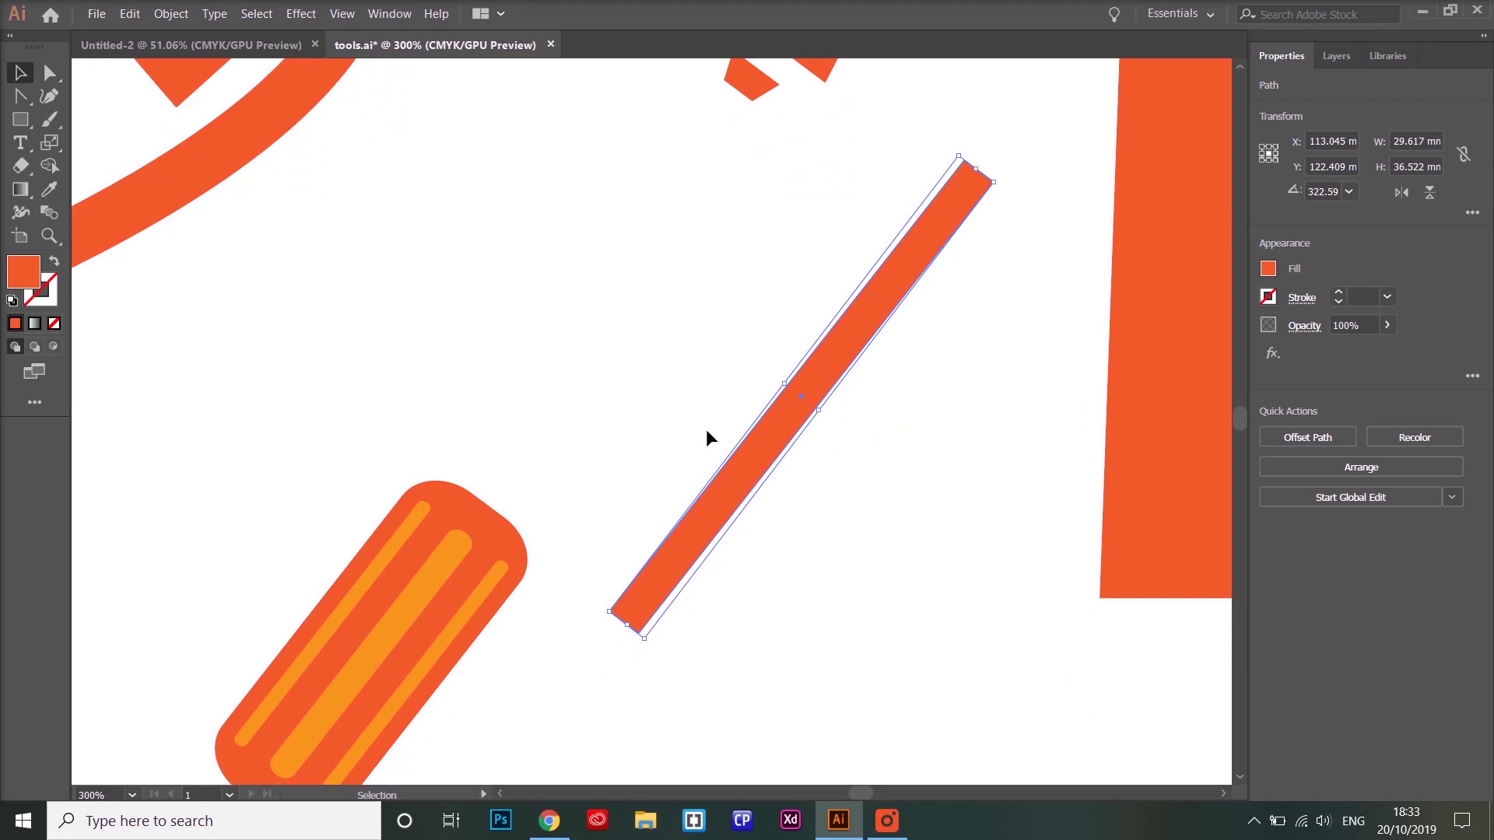
scroll(701, 441, up, 1)
drag(492, 556, 570, 243)
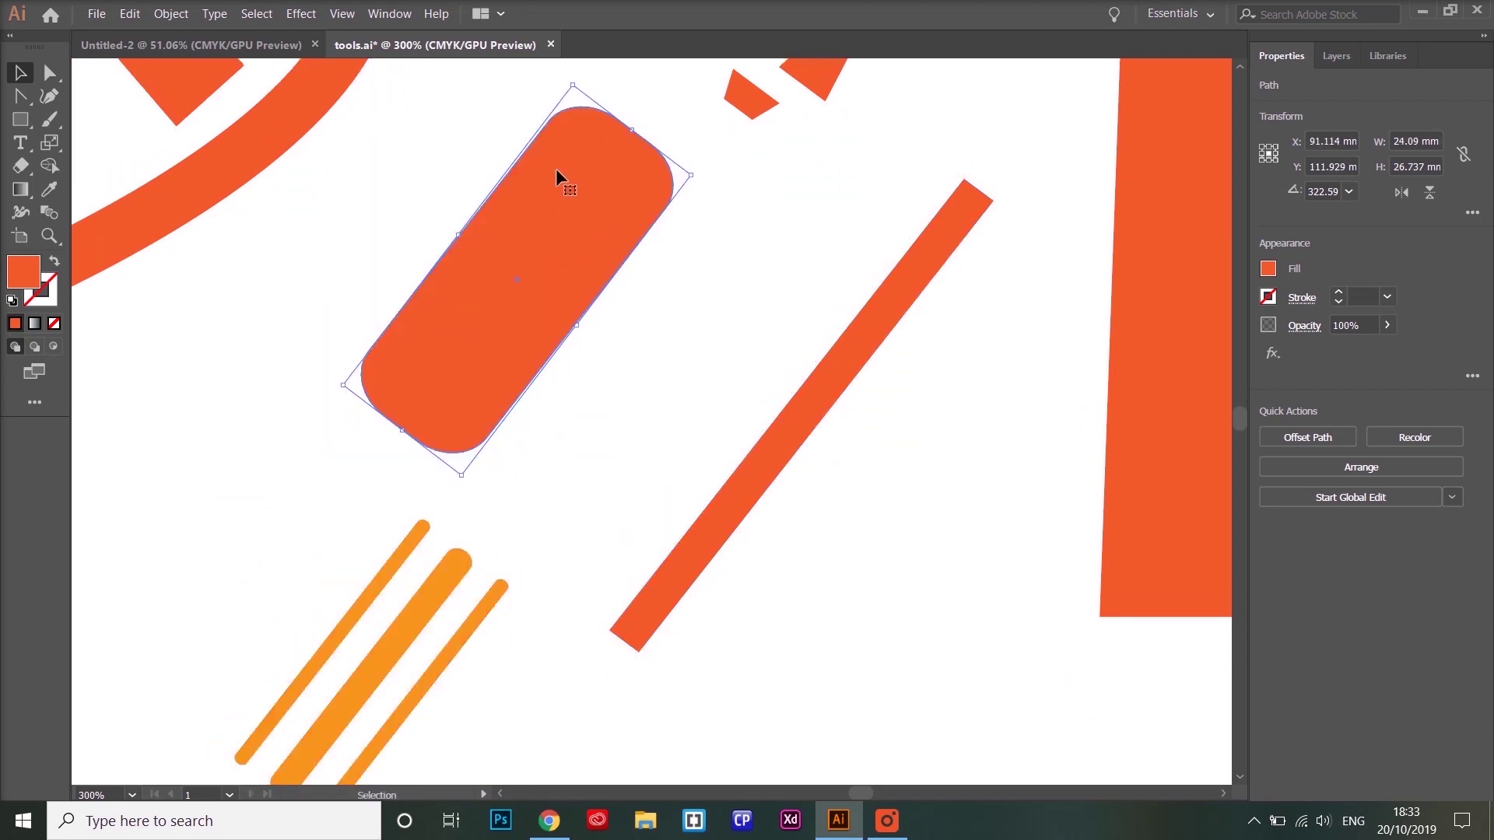
- Undo the moves of the screwdriver's handle, shaft and tip pieces
key(ctrl+z)
key(ctrl+z)
key(ctrl+z)
key(ctrl+z)
key(ctrl+z)
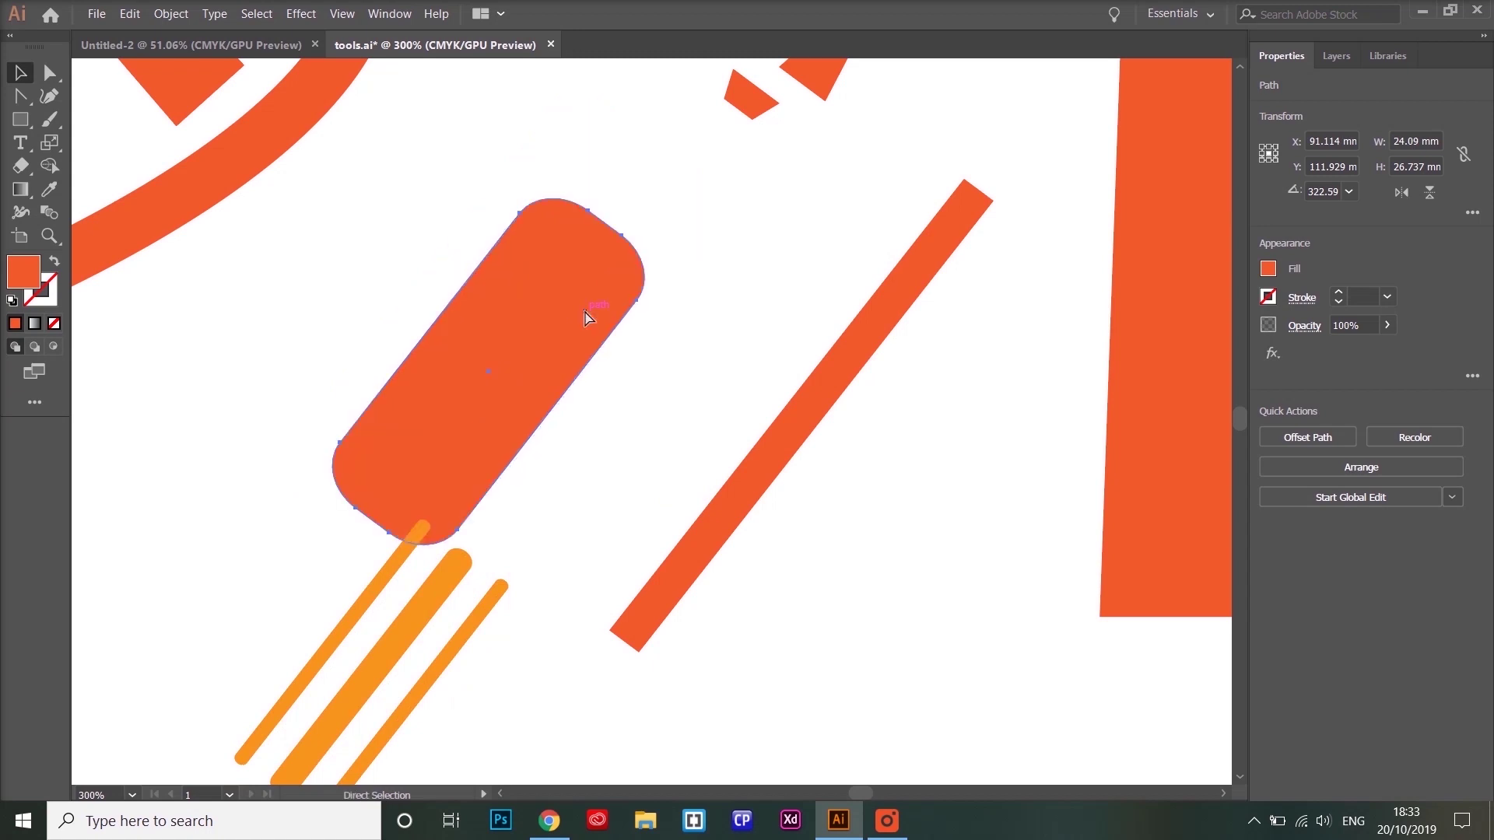
key(ctrl+z)
key(ctrl+z)
key(ctrl+z)
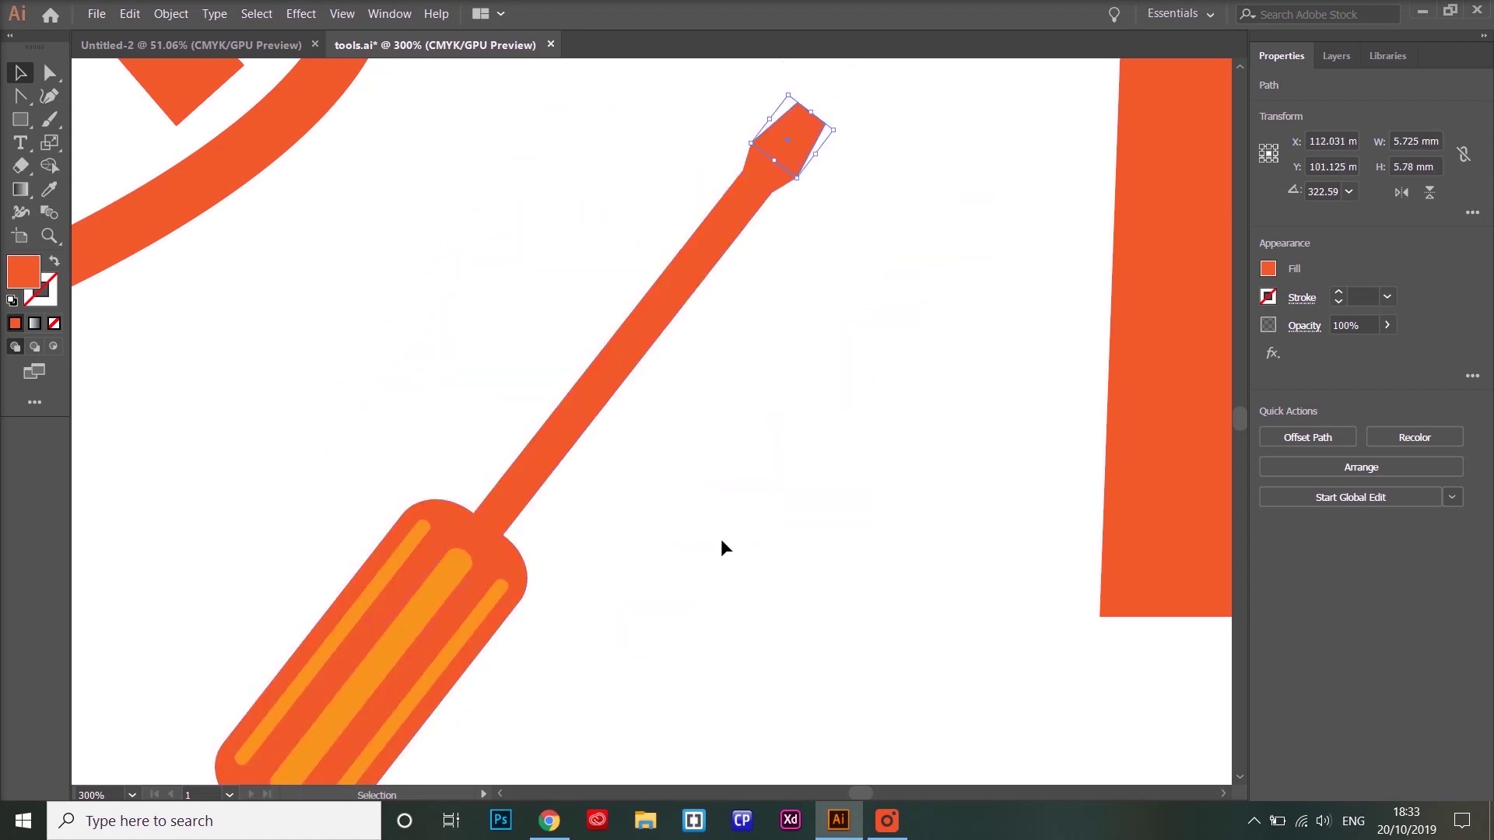
- Examine the screwdriver's tip, shaft and striped handle up close and compare them with the large hammer
scroll(717, 538, down, 1)
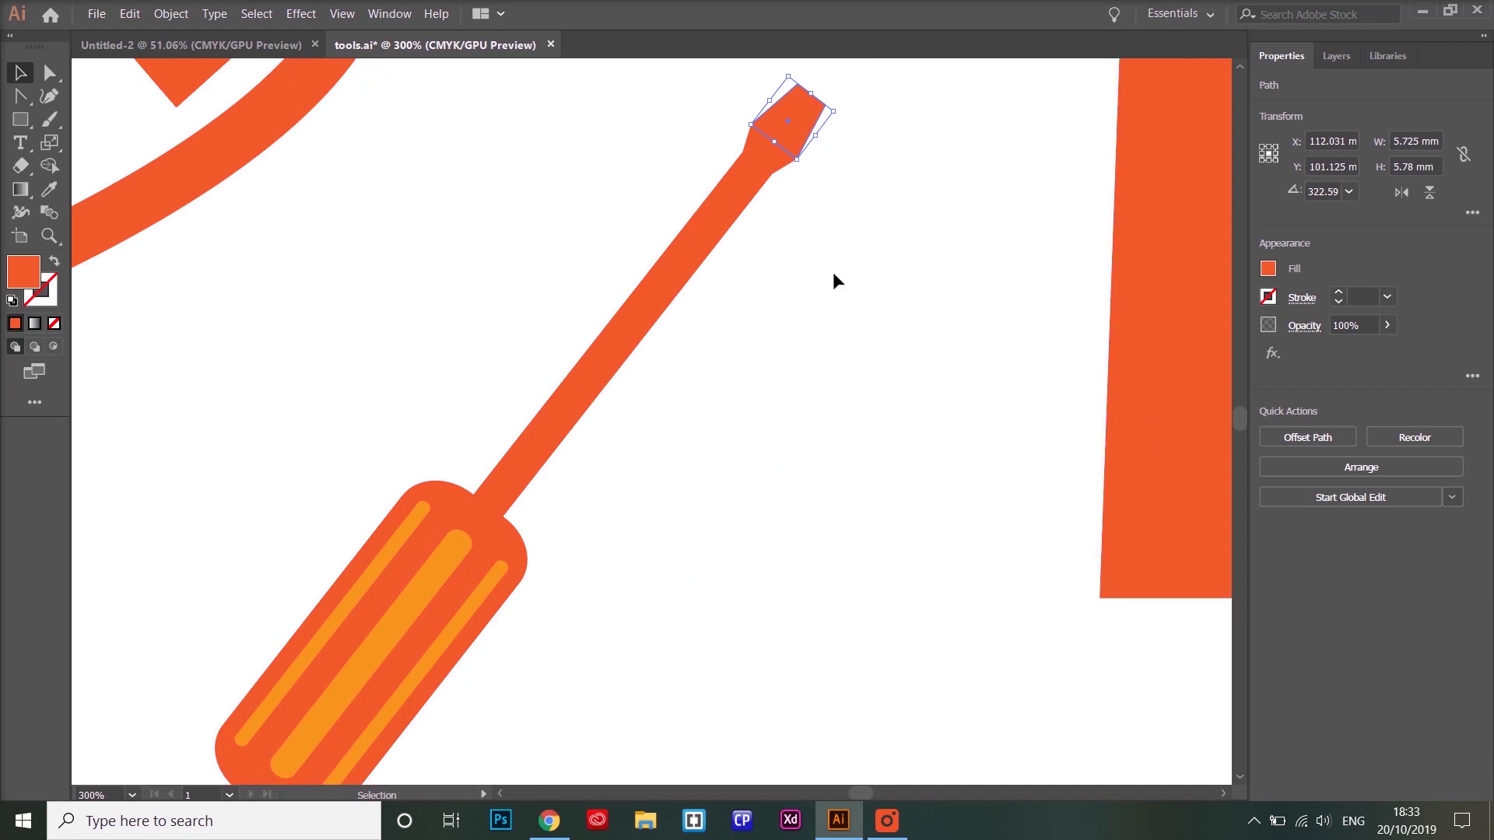
scroll(877, 324, down, 5)
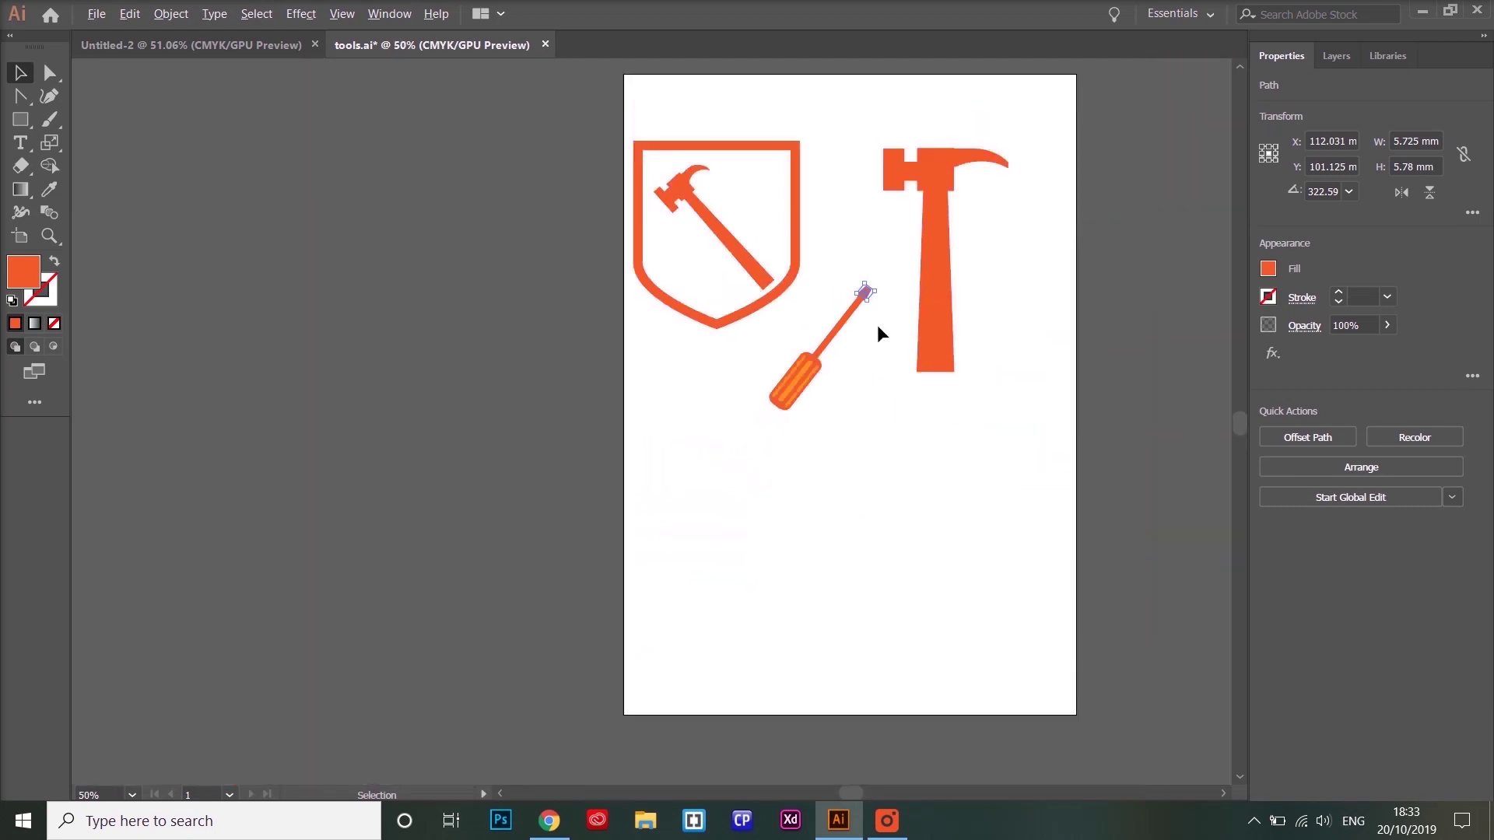
scroll(878, 325, up, 2)
click(1015, 276)
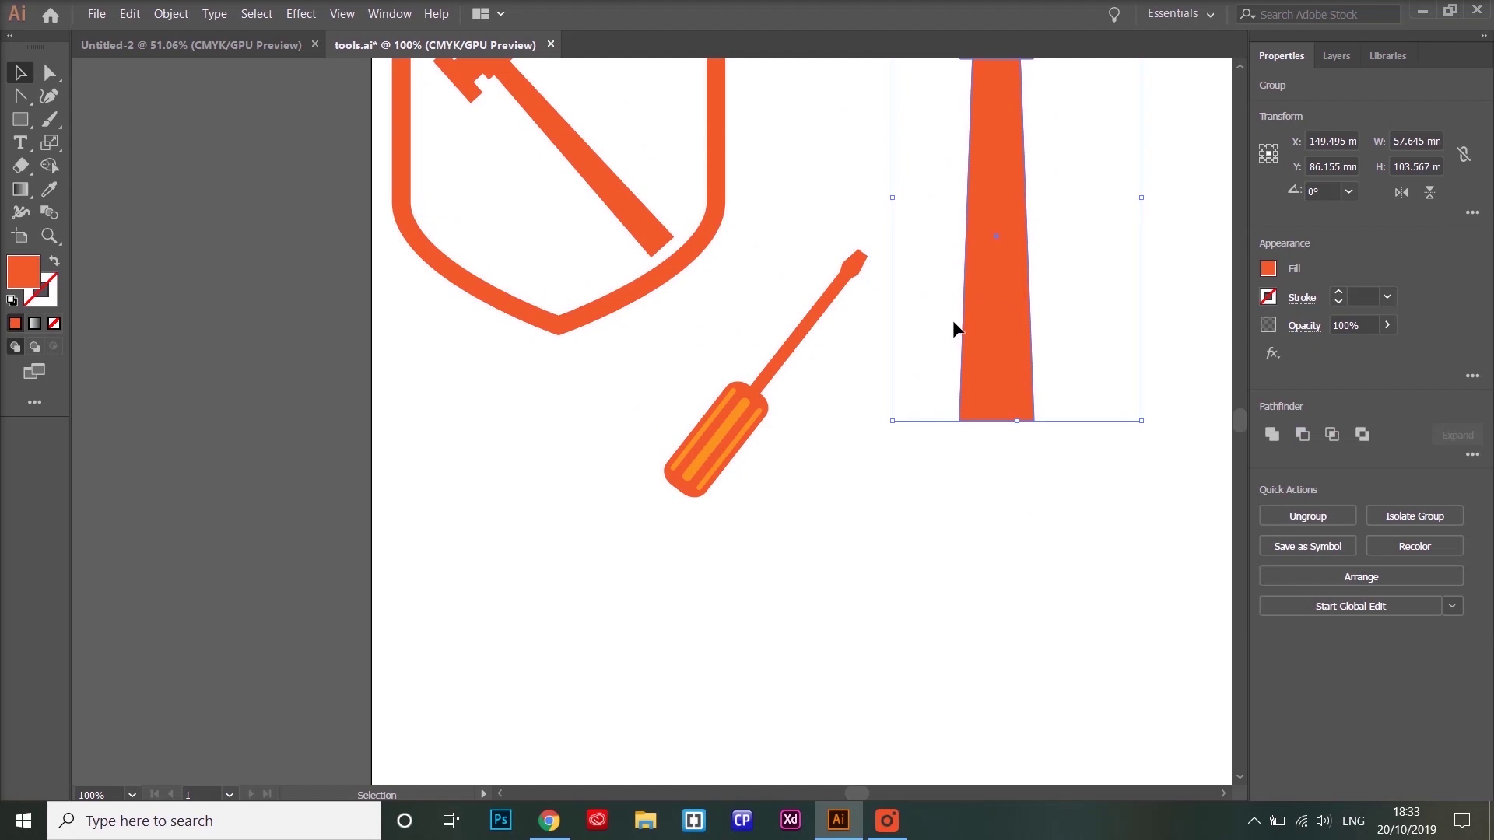
scroll(861, 273, up, 5)
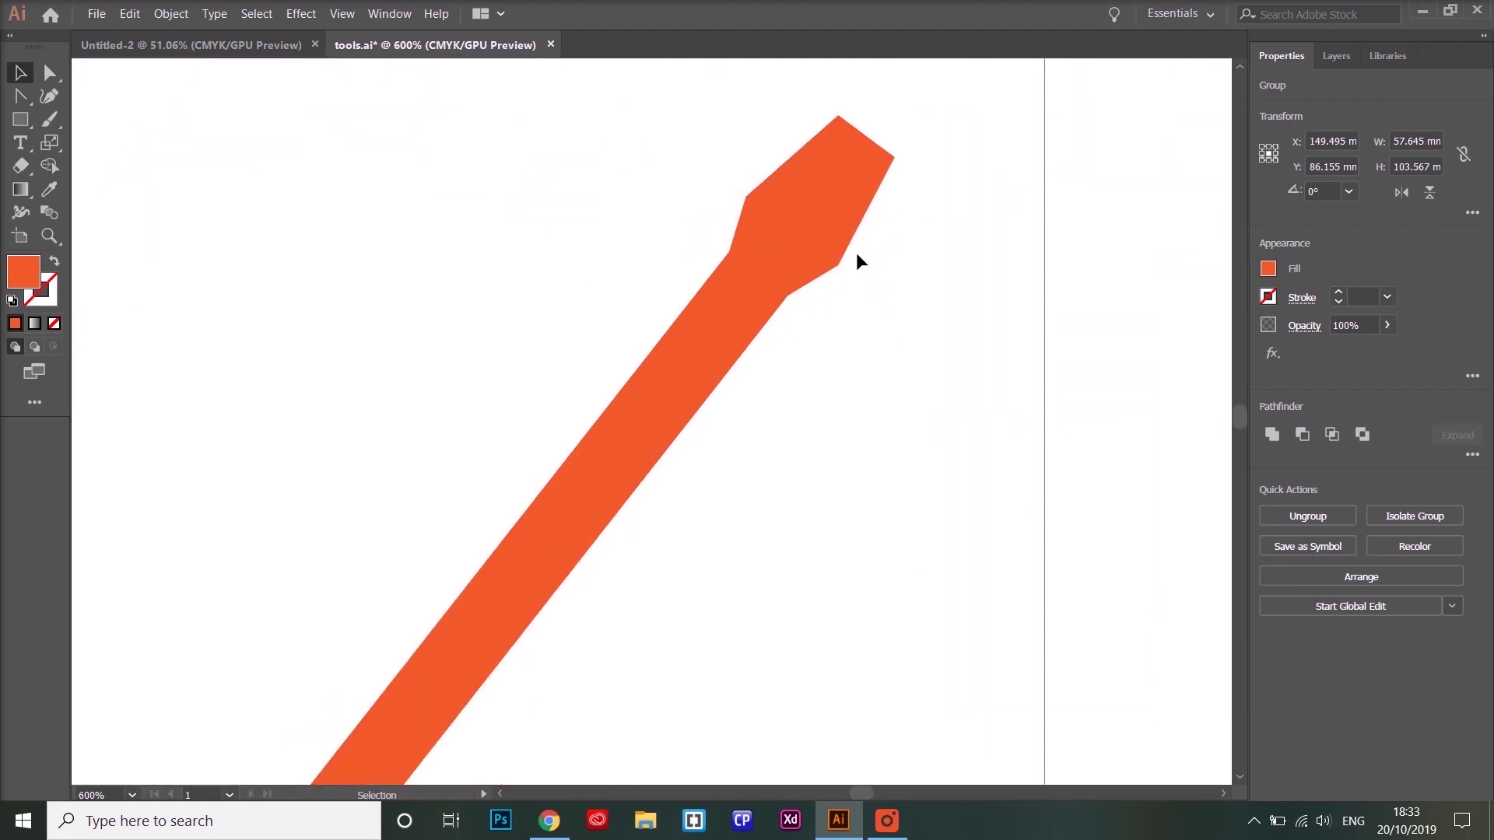
click(847, 208)
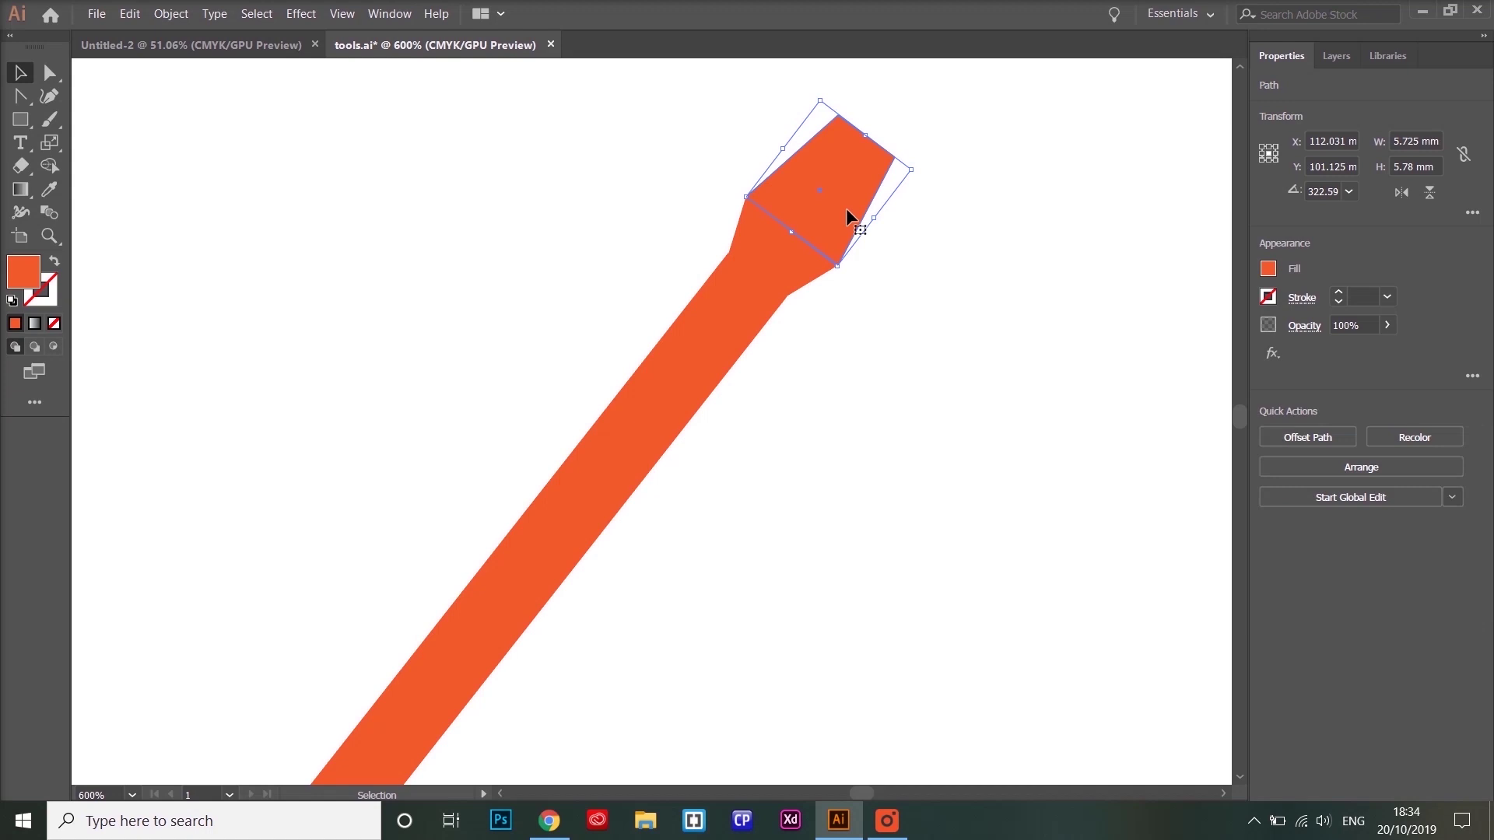
scroll(739, 537, down, 5)
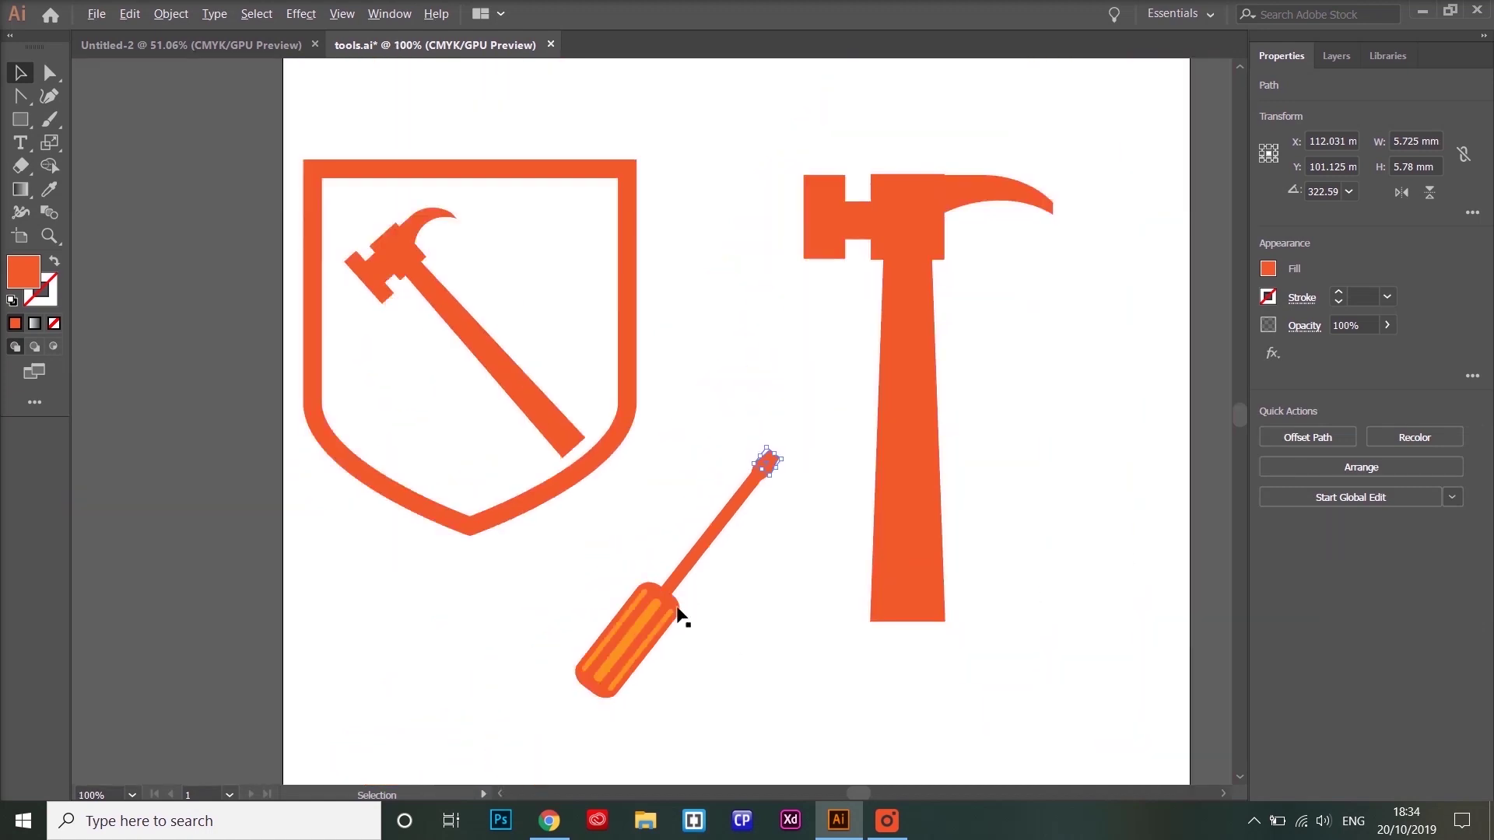
scroll(630, 643, up, 3)
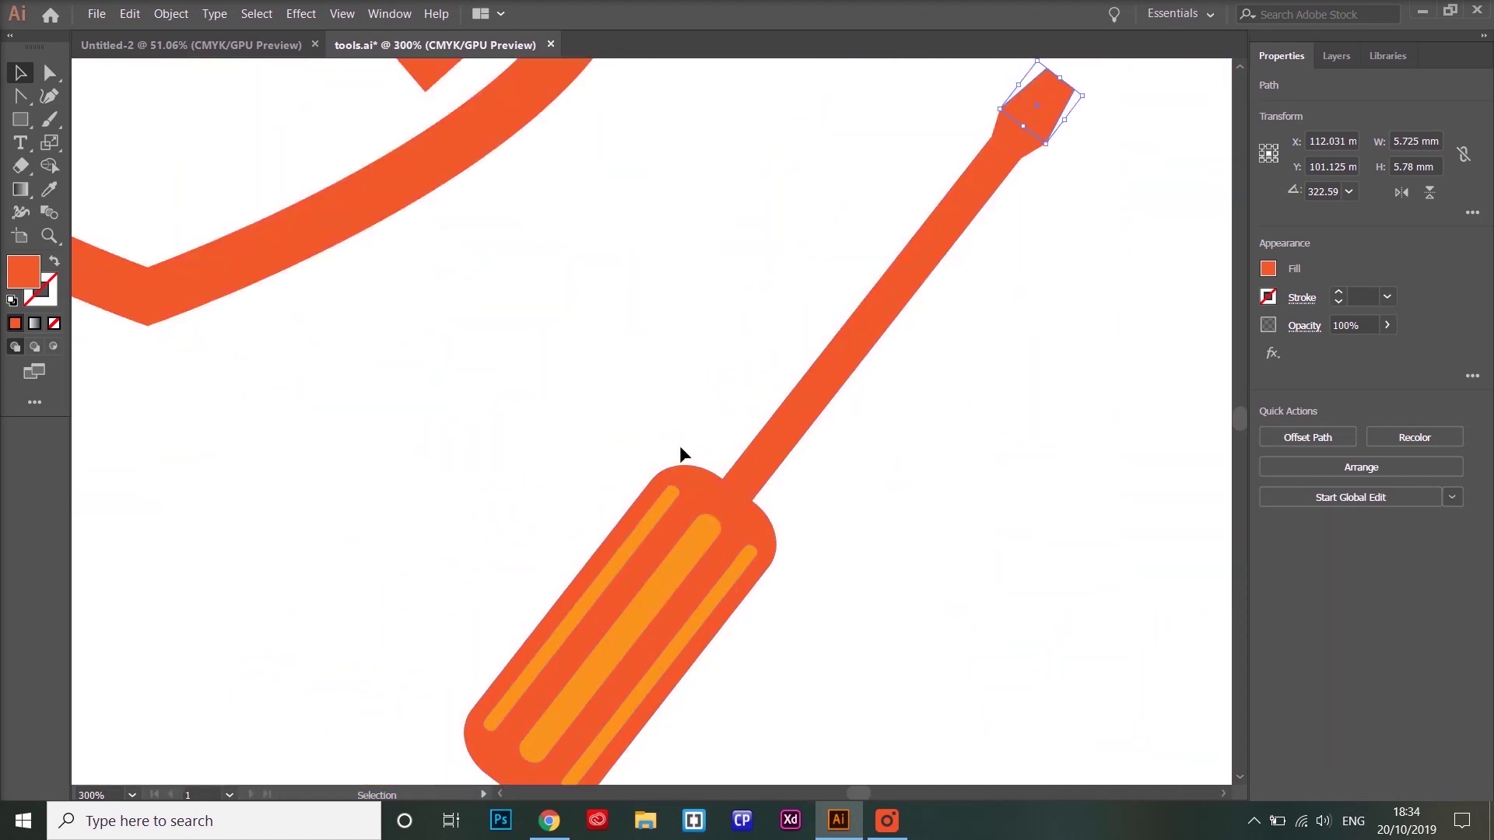
- Draw an orange rectangle about 12 by 23 mm beside the screwdriver and round its four corners
click(20, 119)
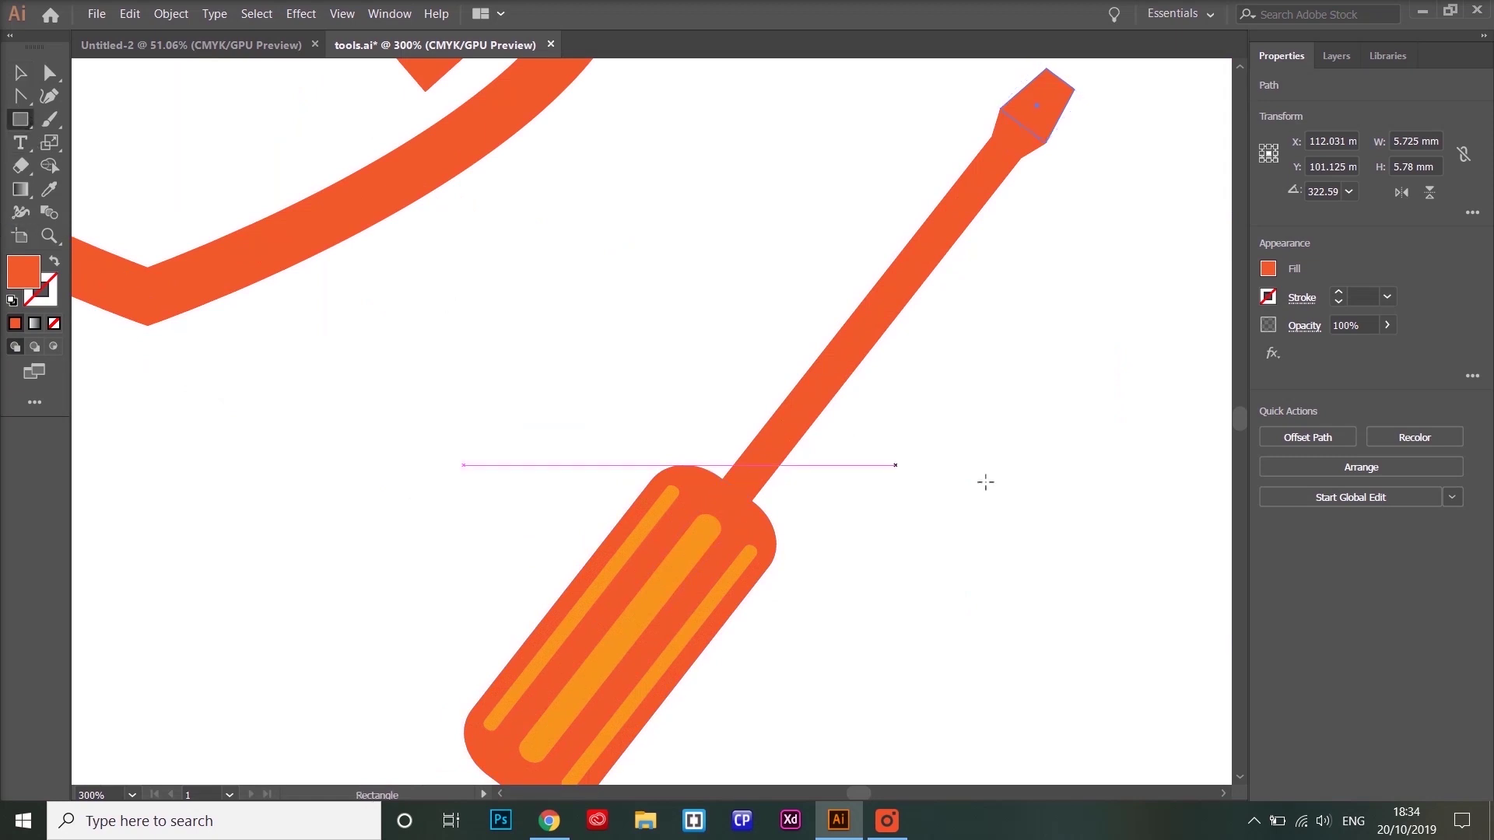
mouse_move(1000, 407)
mouse_down()
mouse_move(1091, 607)
mouse_move(1156, 704)
mouse_up()
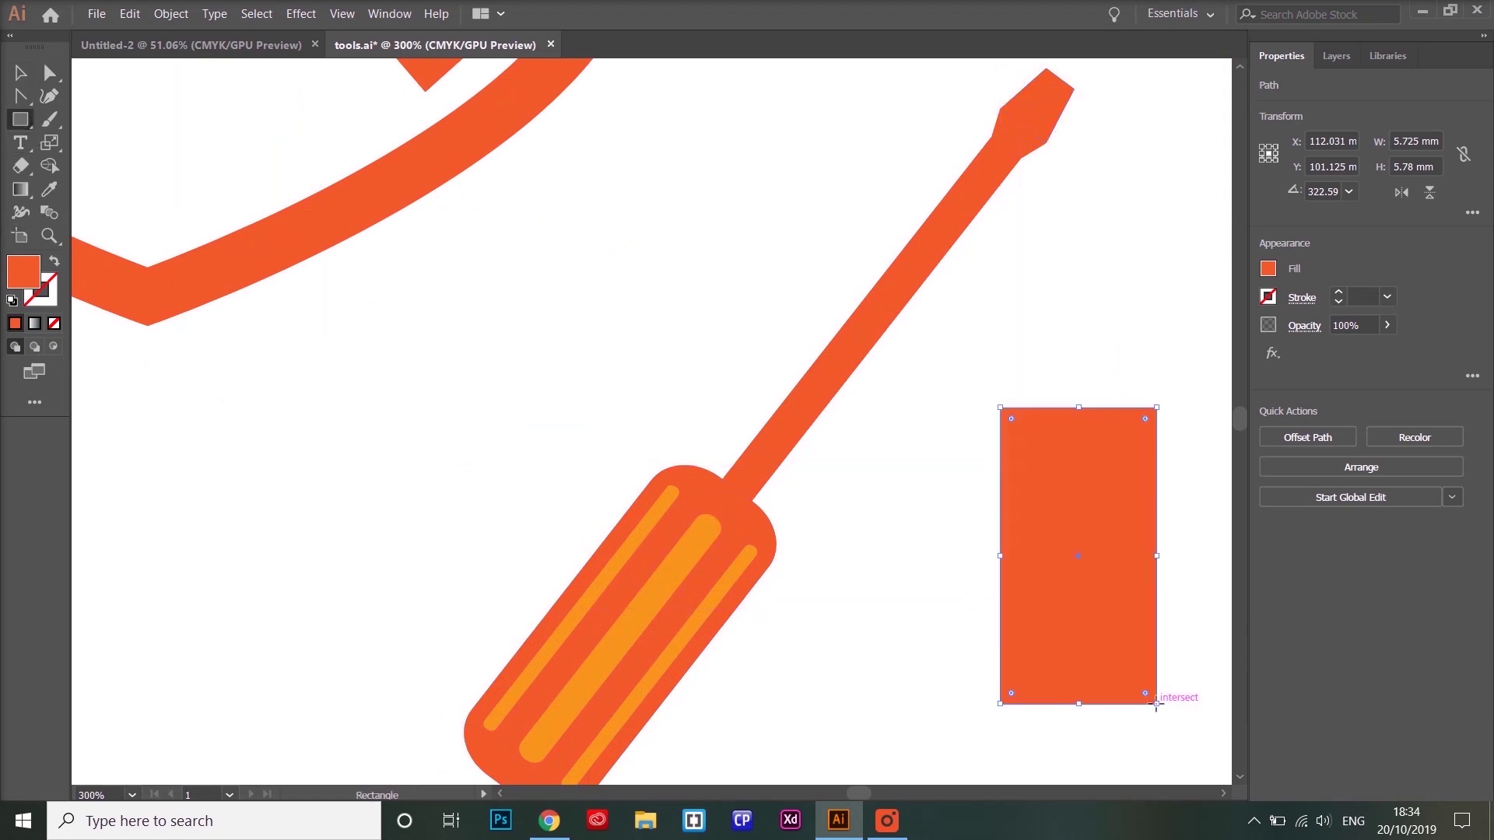
drag(1010, 417, 1026, 445)
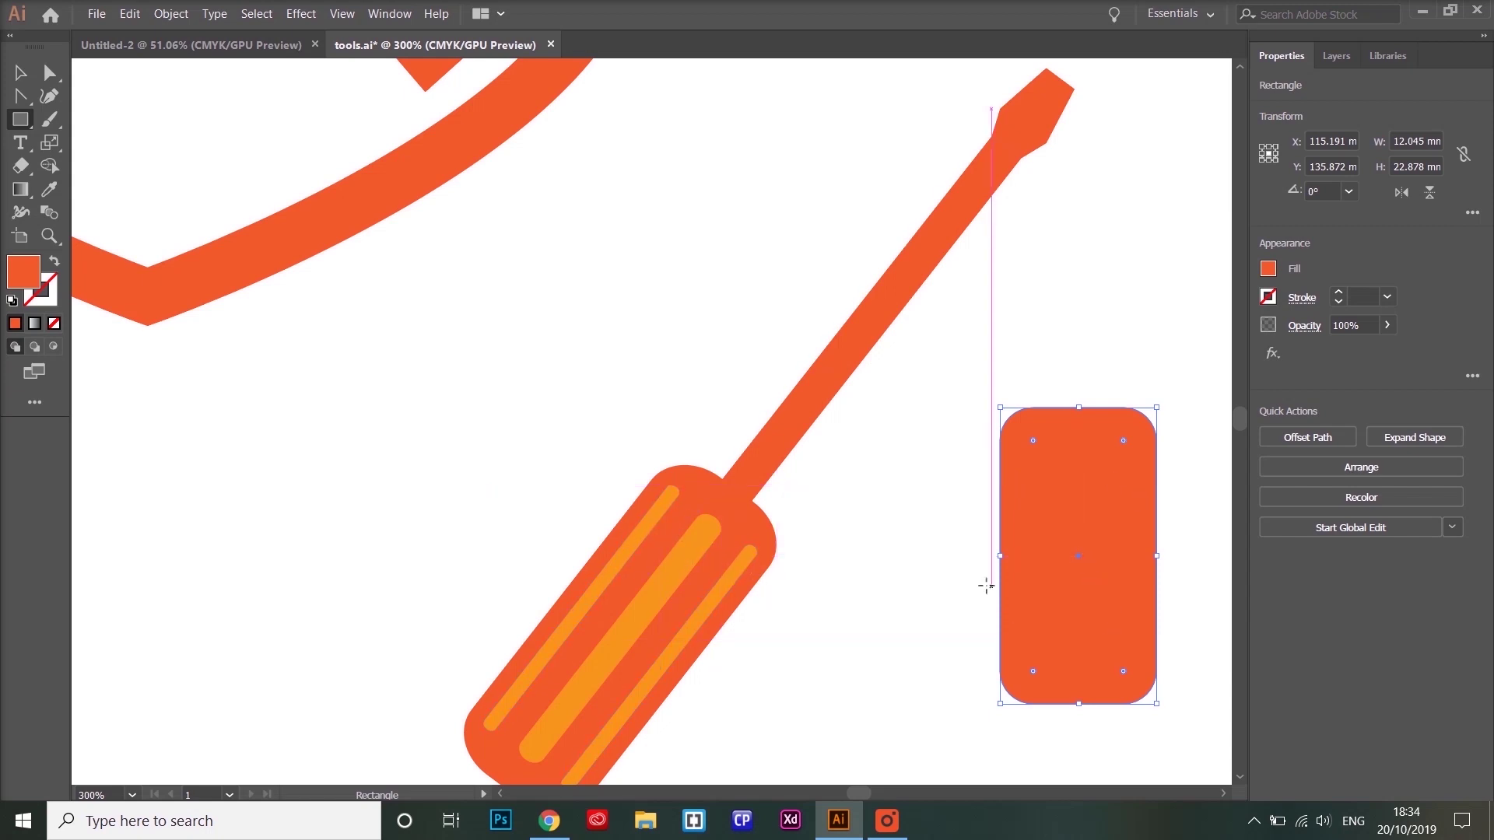
- Delete the rounded rectangle and every piece of the screwdriver, leaving the shield and hammers on the artboard
scroll(900, 522, down, 5)
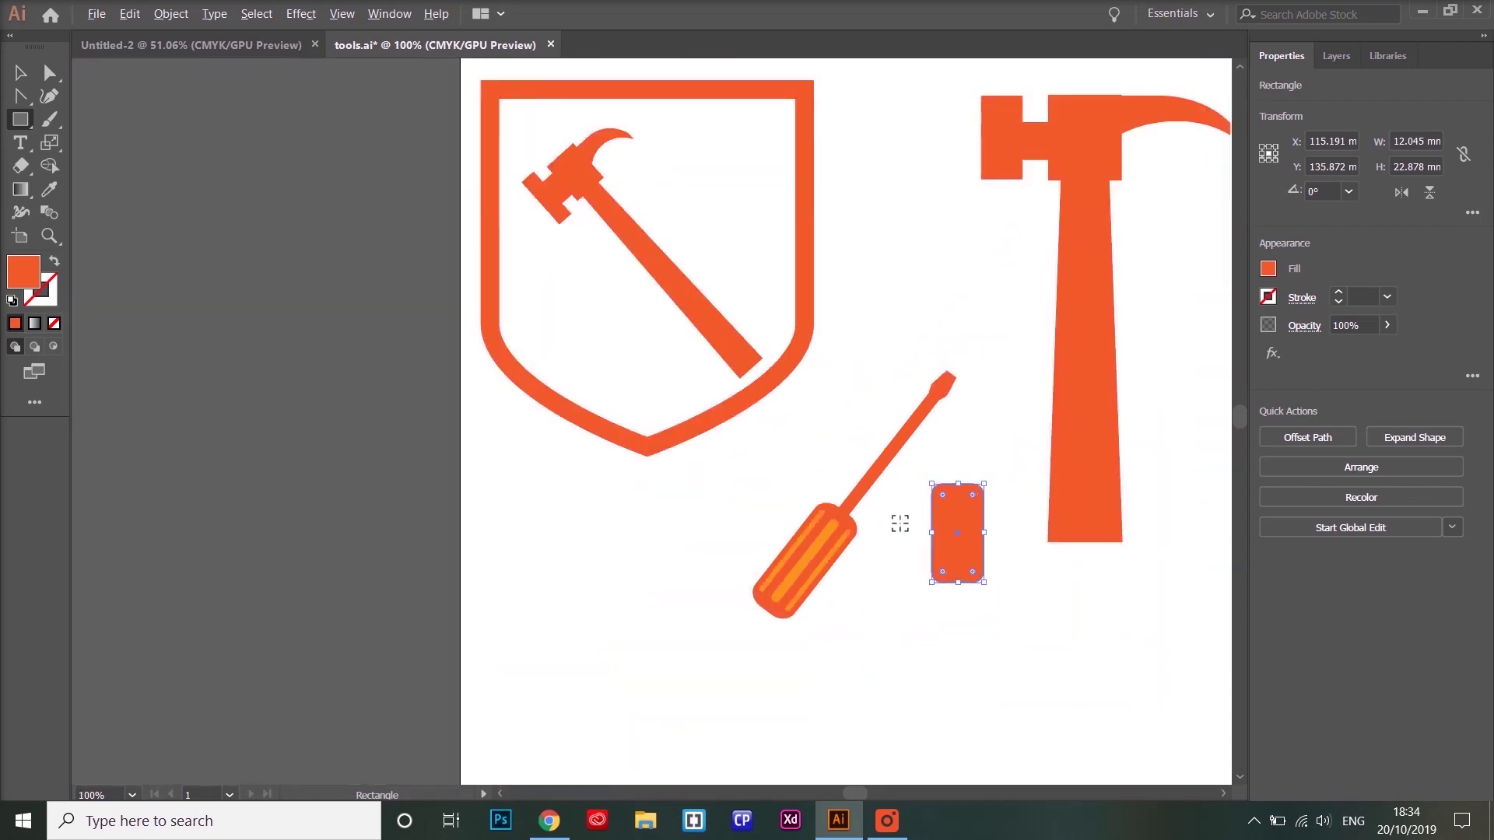
click(20, 73)
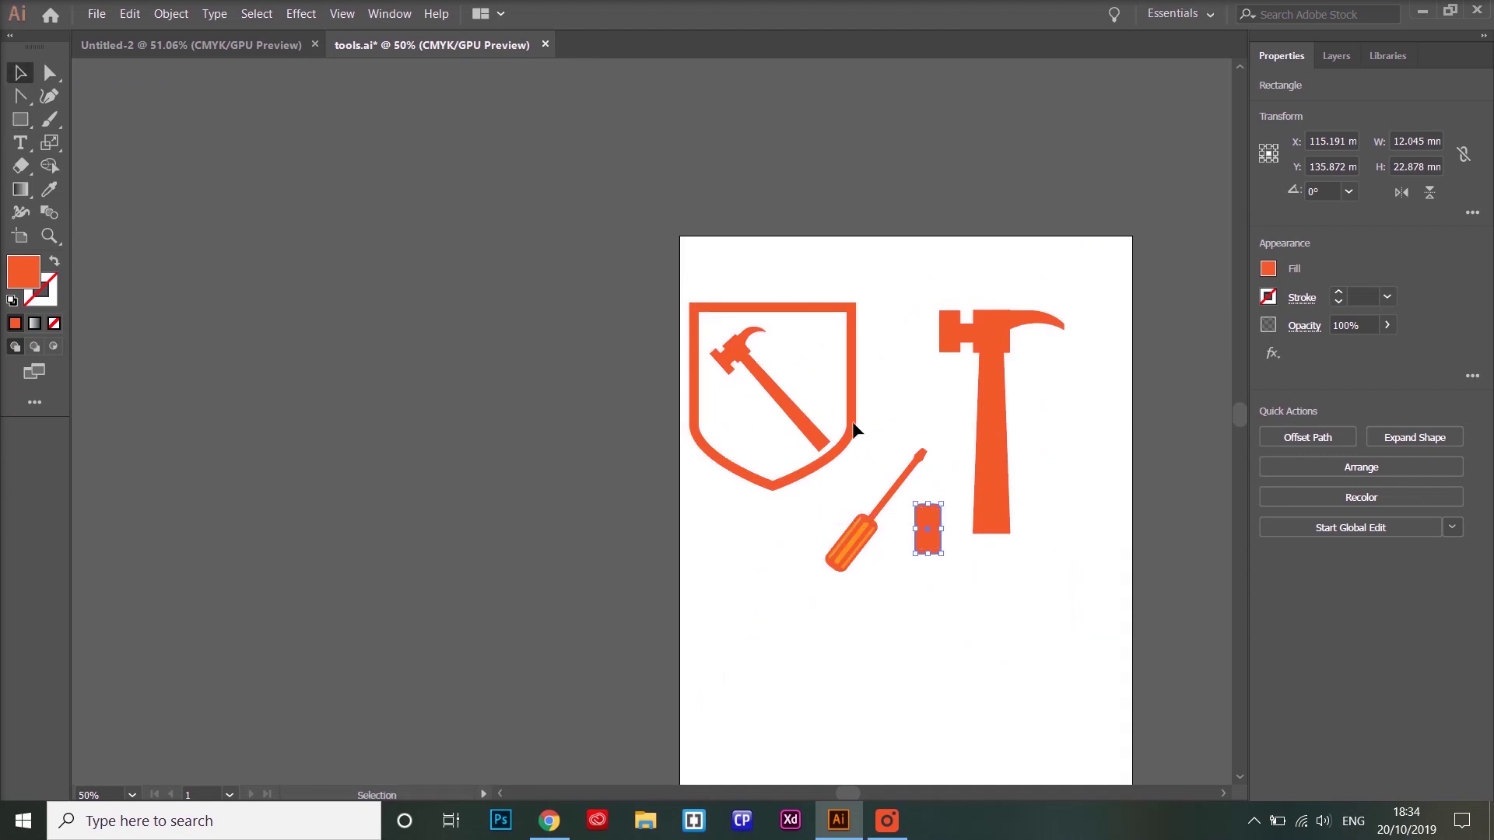
drag(891, 438, 953, 610)
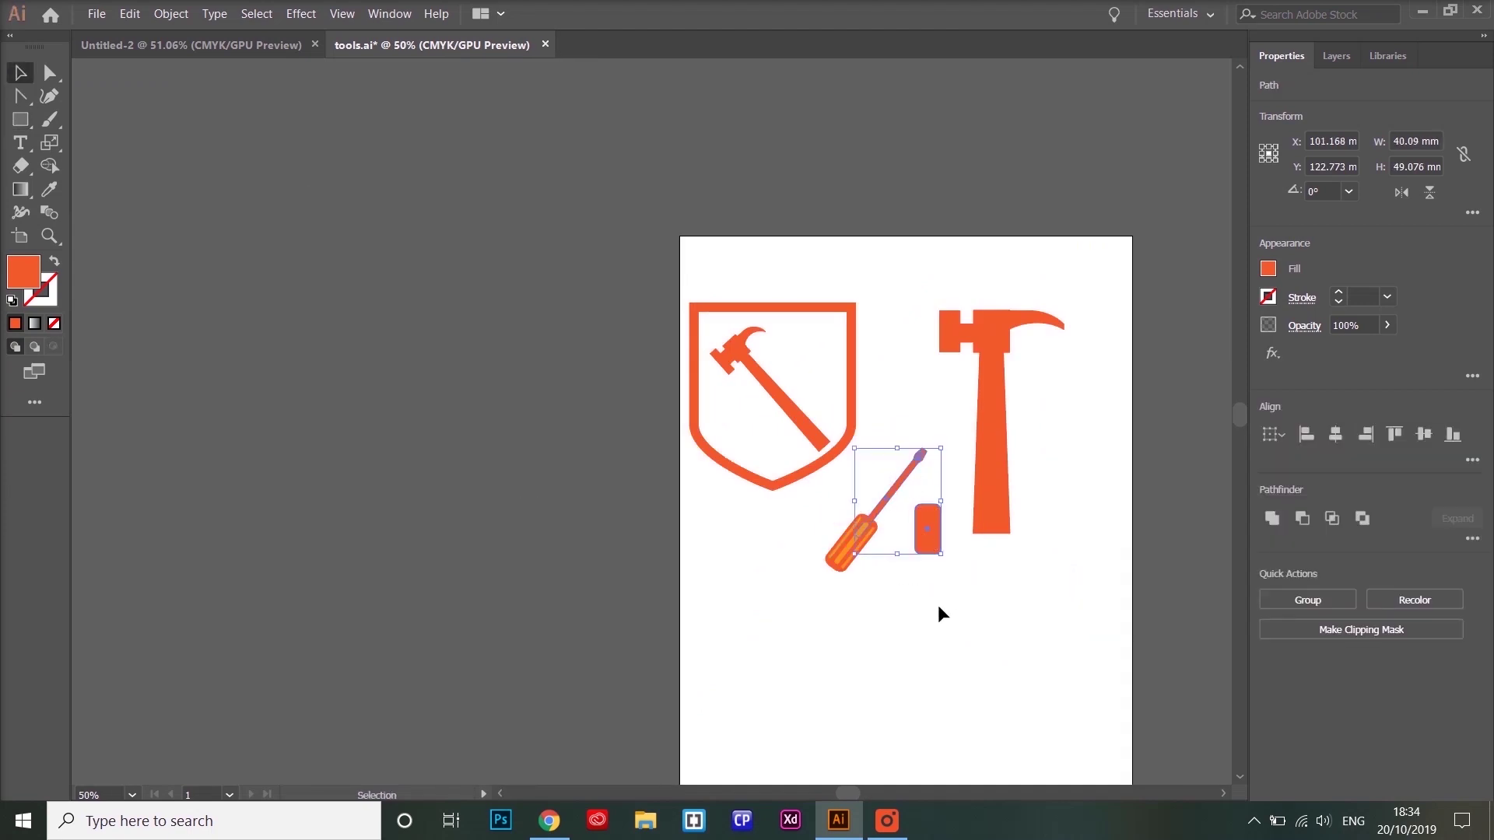
key(Delete)
mouse_move(812, 508)
mouse_down()
mouse_move(915, 625)
mouse_move(907, 615)
mouse_up()
key(Delete)
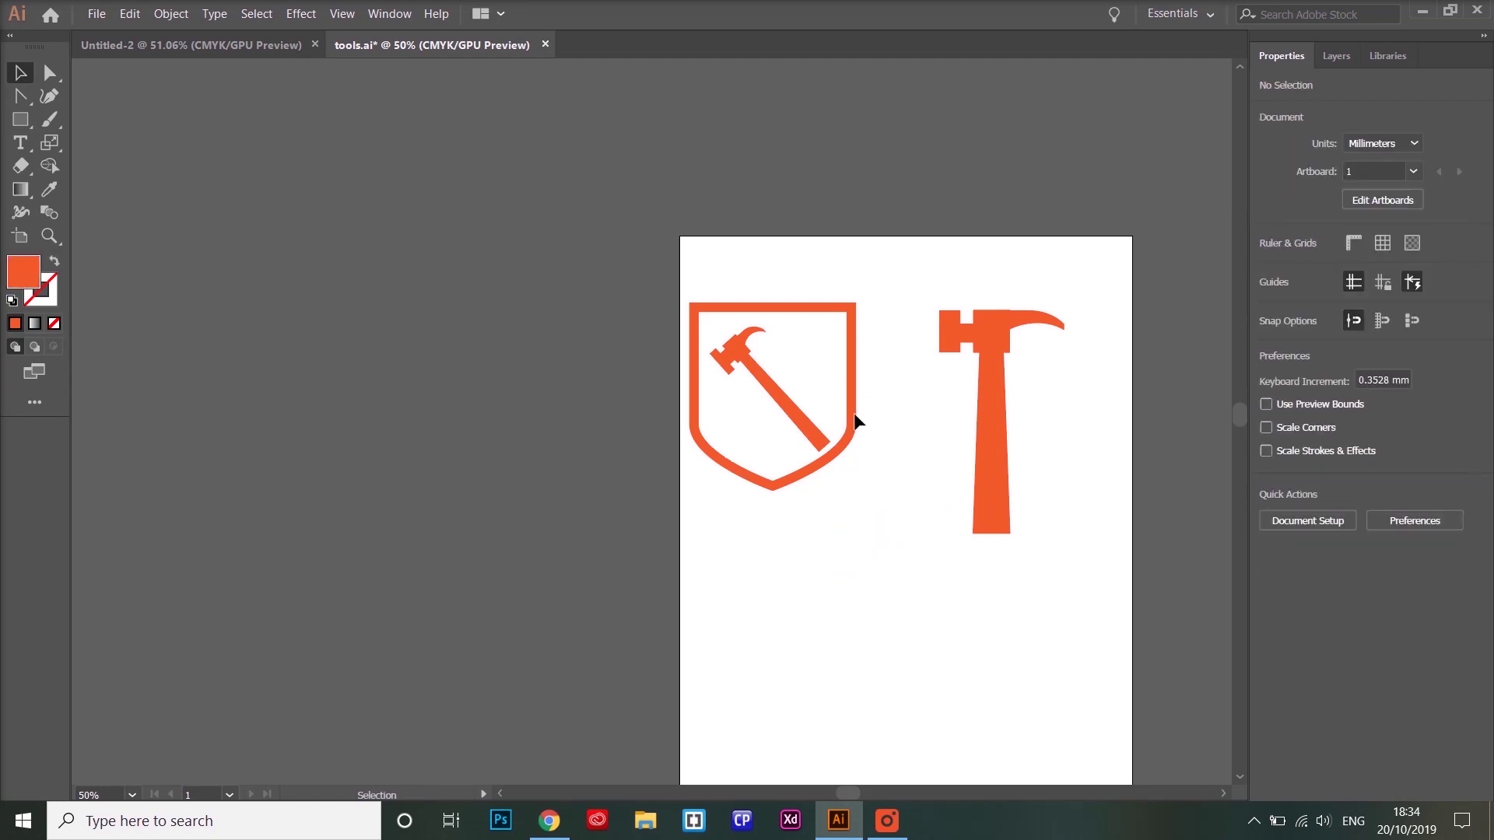
- Draw an unfilled rectangle about 68.5 by 66.8 mm below the shield, reusing the shield's 12 pt orange stroke
click(871, 451)
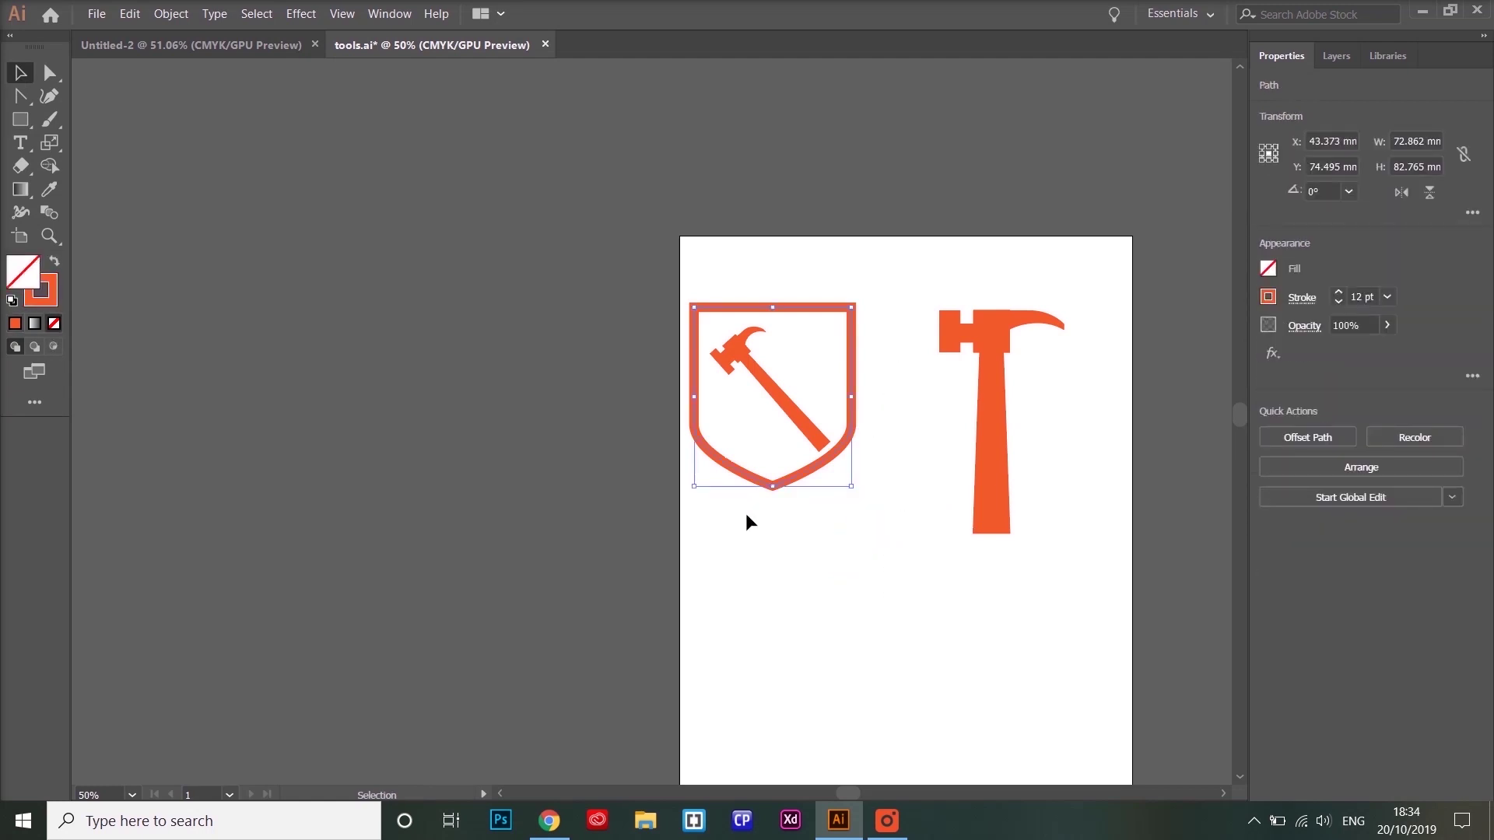
scroll(804, 530, up, 2)
drag(800, 539, 800, 347)
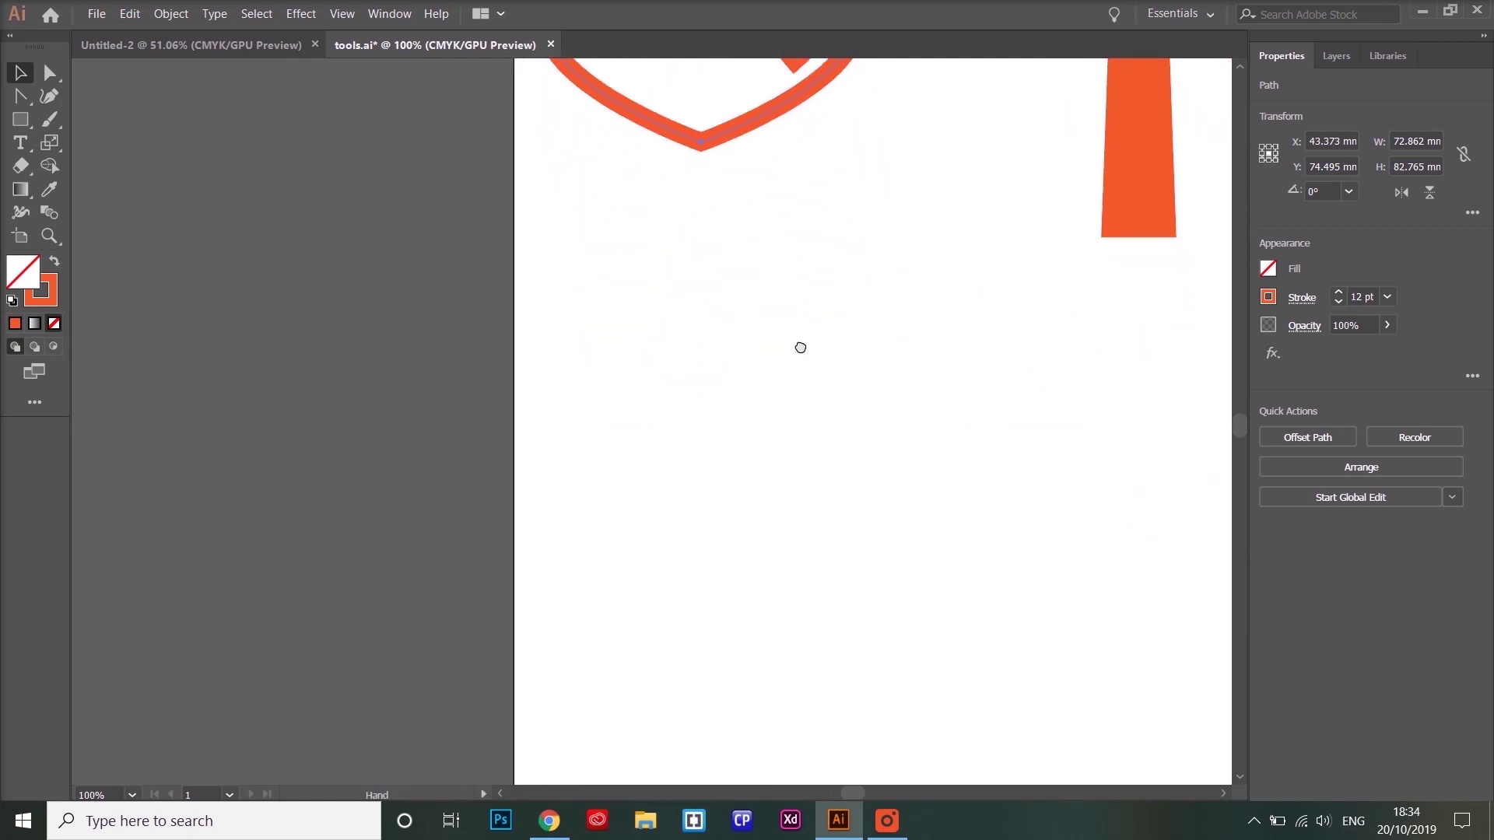
click(20, 119)
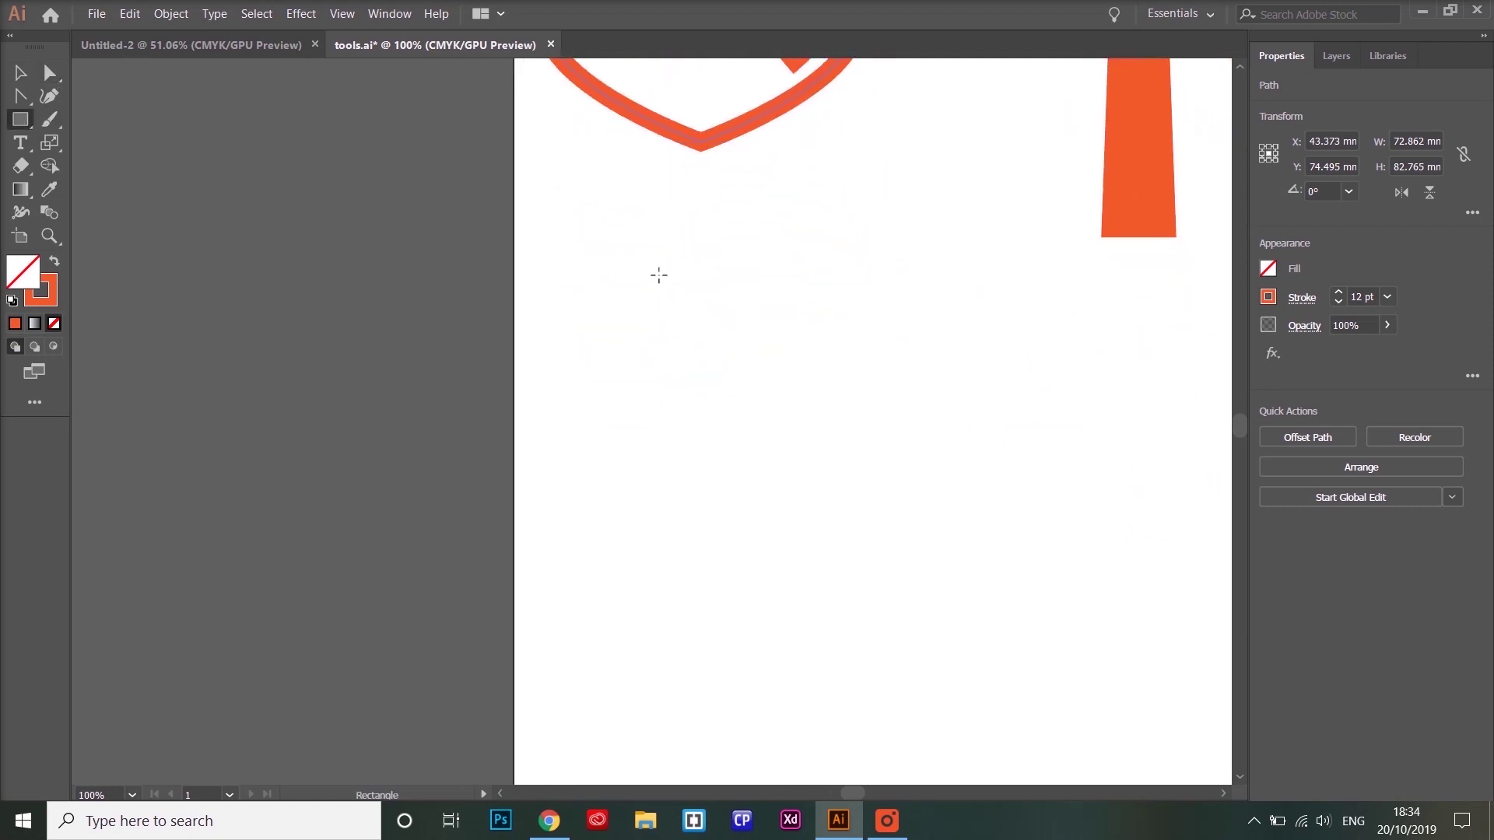
drag(655, 255, 952, 543)
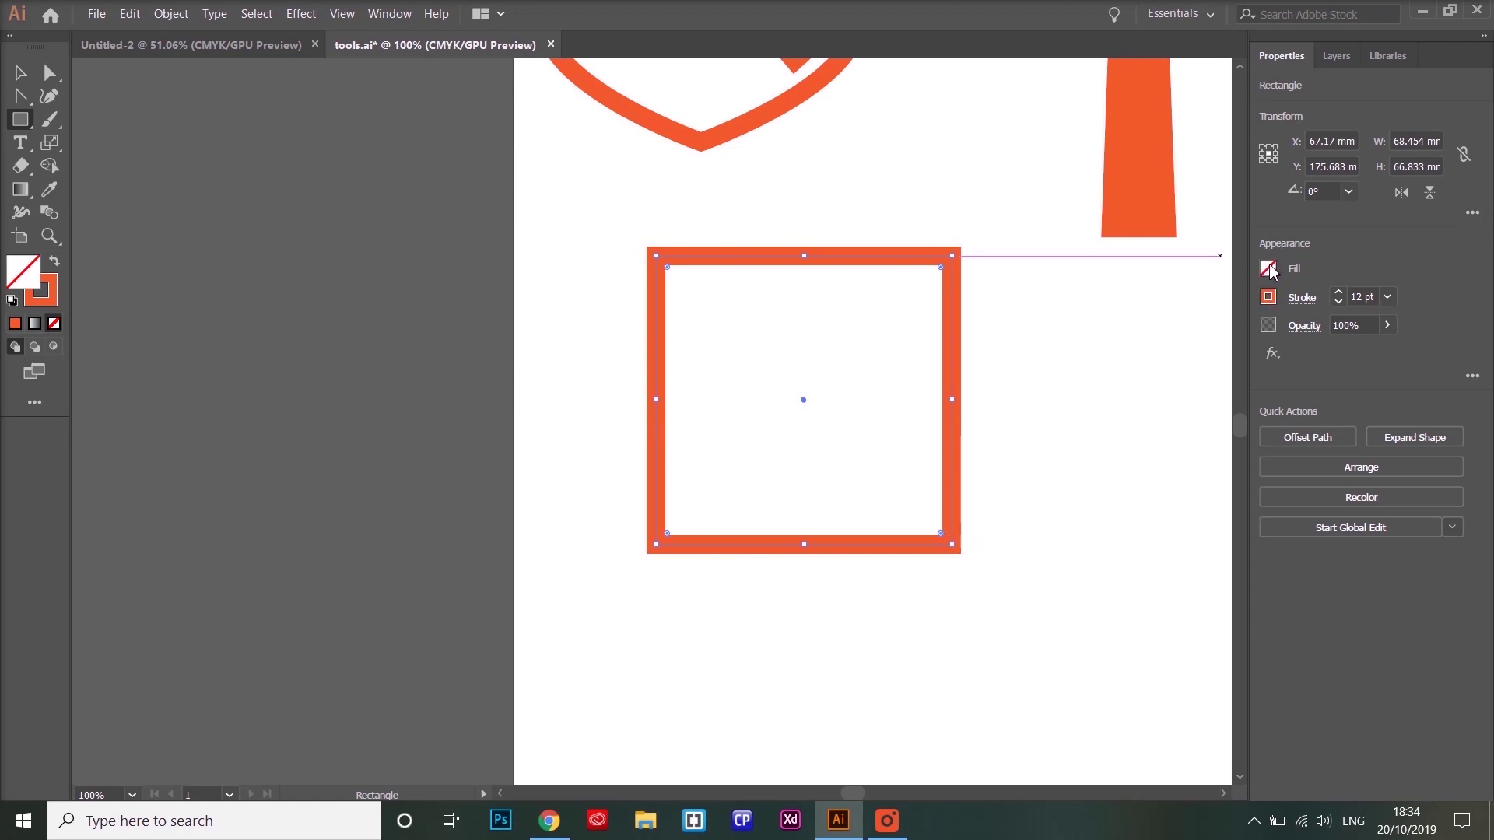
click(1268, 268)
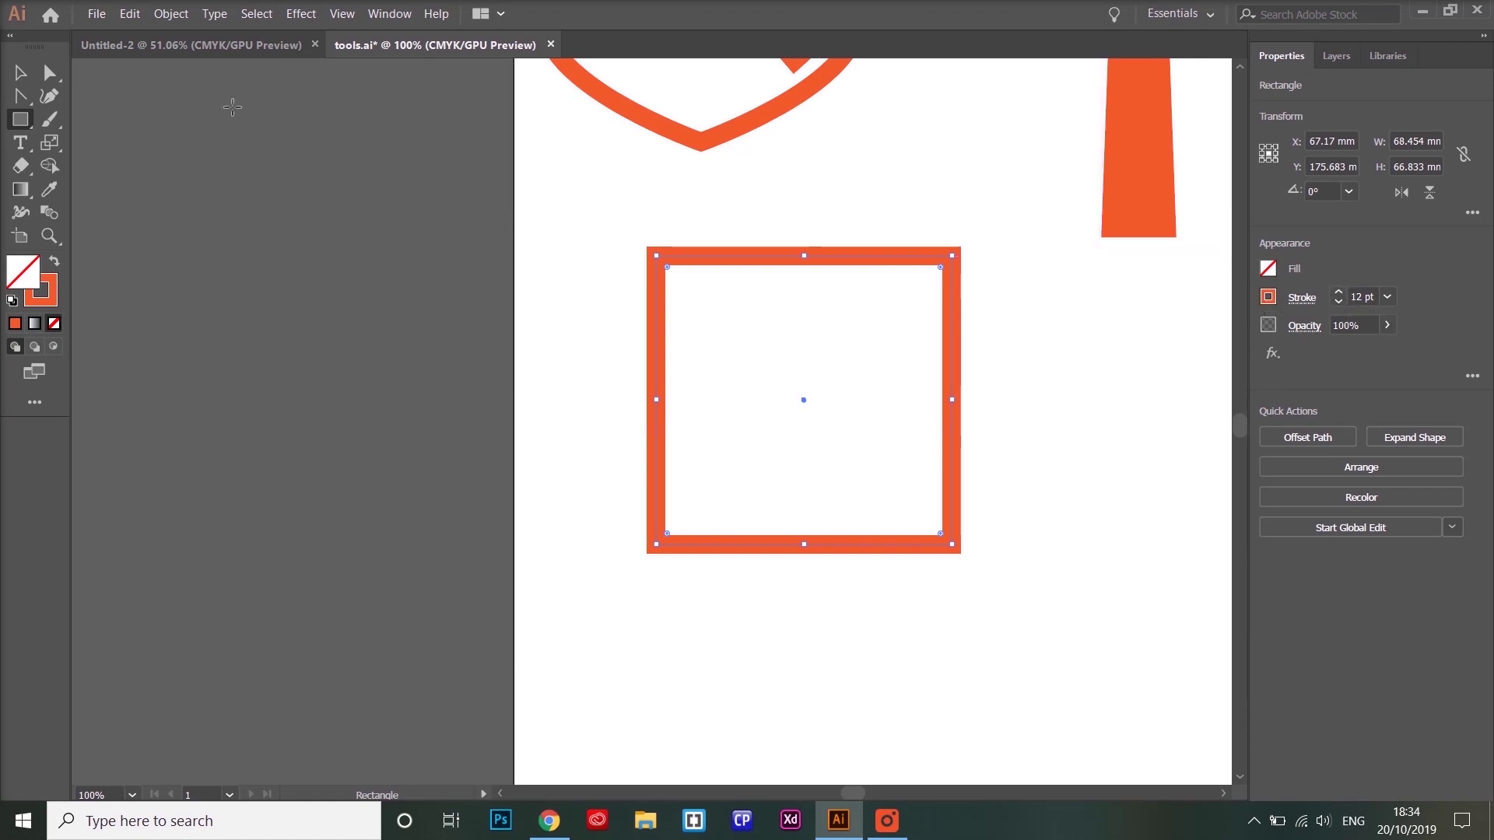
- Draw an ellipse about 72.8 by 59.1 mm with the same orange outline below the rectangle
drag(18, 123, 109, 145)
mouse_move(643, 596)
mouse_down()
mouse_move(1067, 779)
mouse_move(928, 668)
mouse_move(957, 694)
mouse_up()
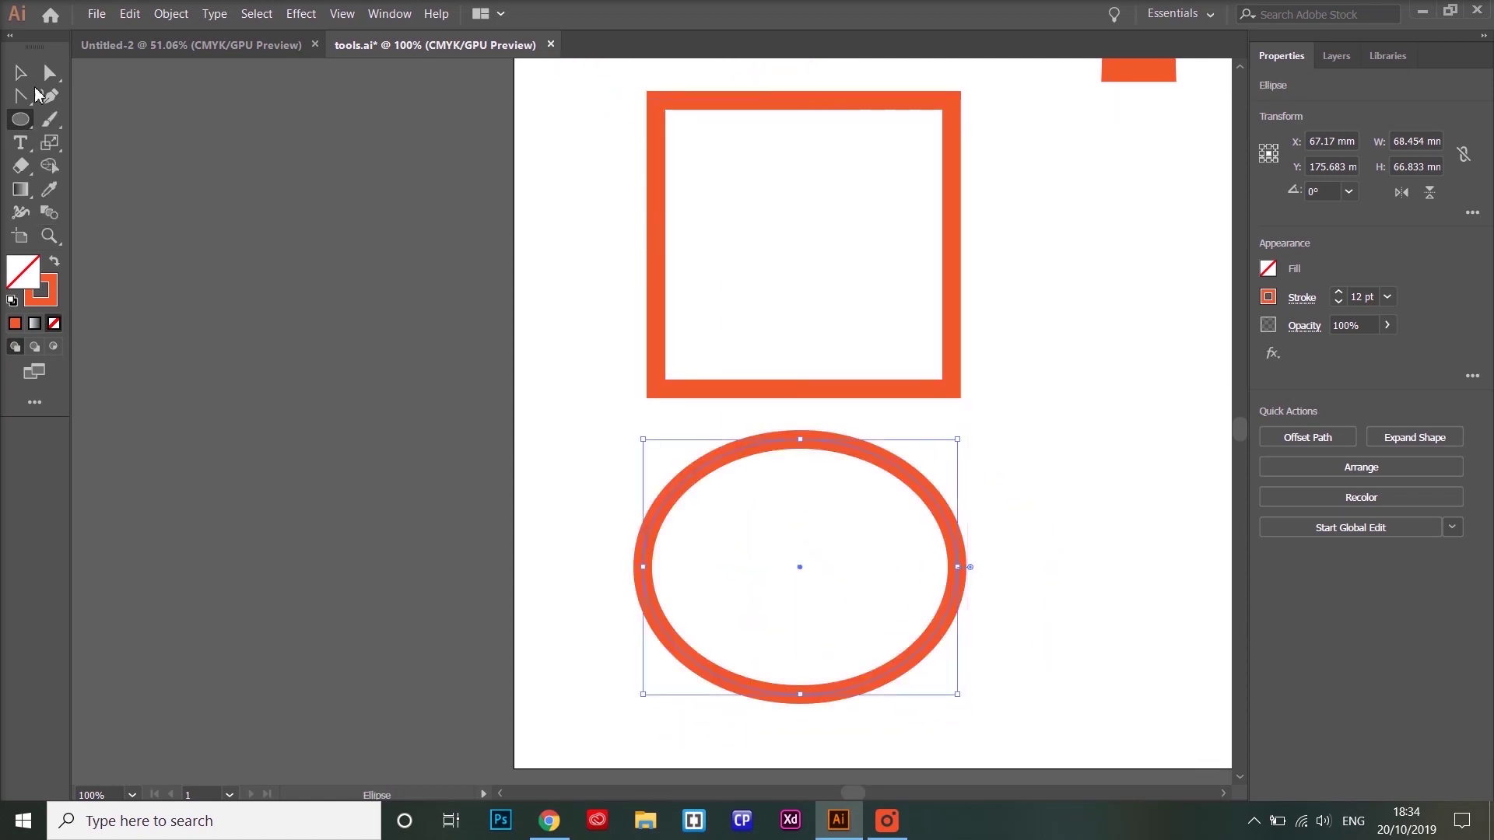
key(v)
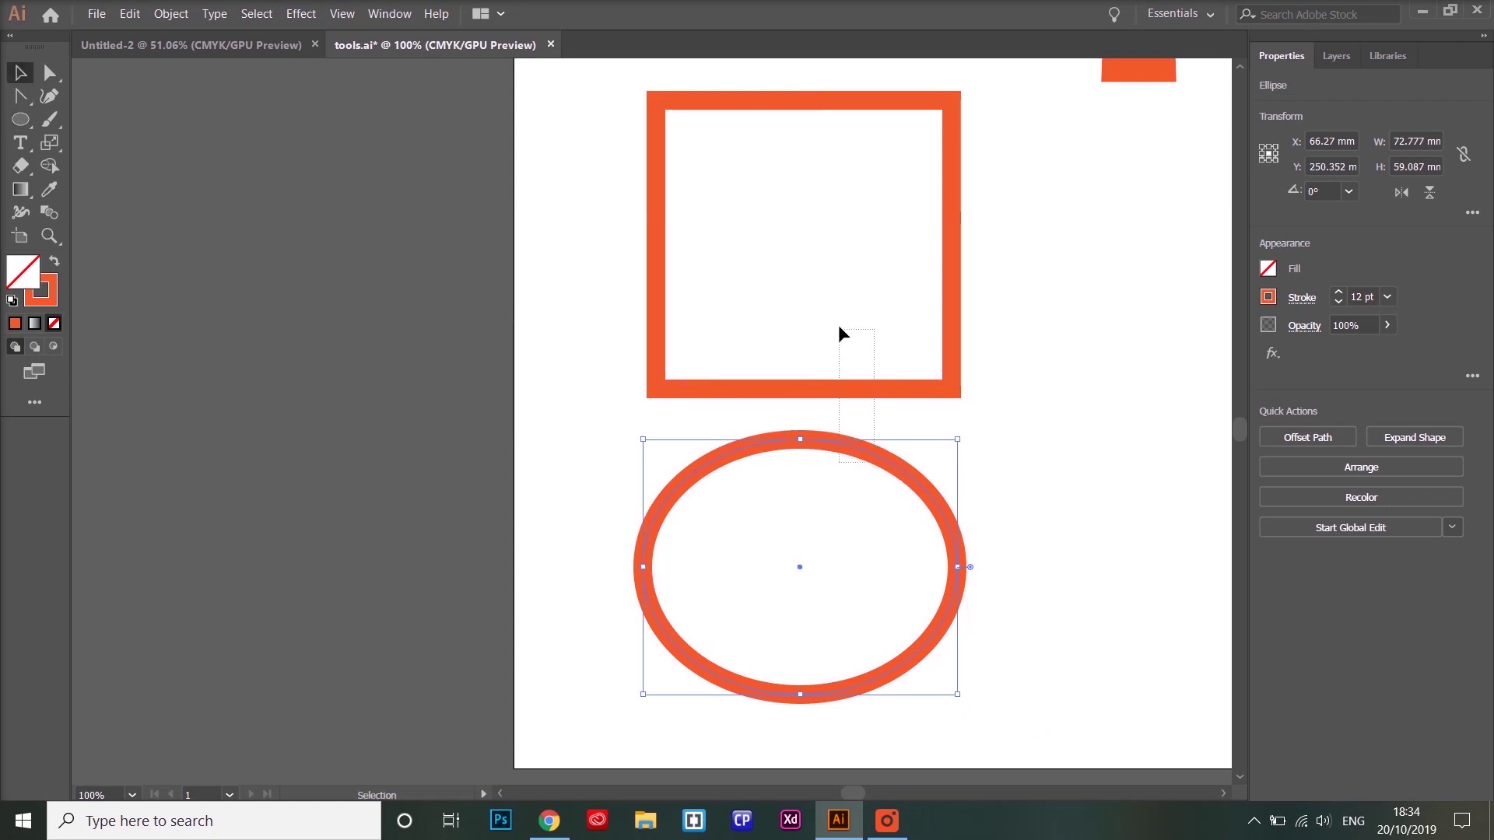
- Centre the ellipse on the rectangle's bottom edge and narrow it to about 68.5 mm to match the rectangle's width
drag(839, 327, 839, 329)
drag(840, 436, 870, 316)
click(850, 489)
drag(654, 430, 661, 430)
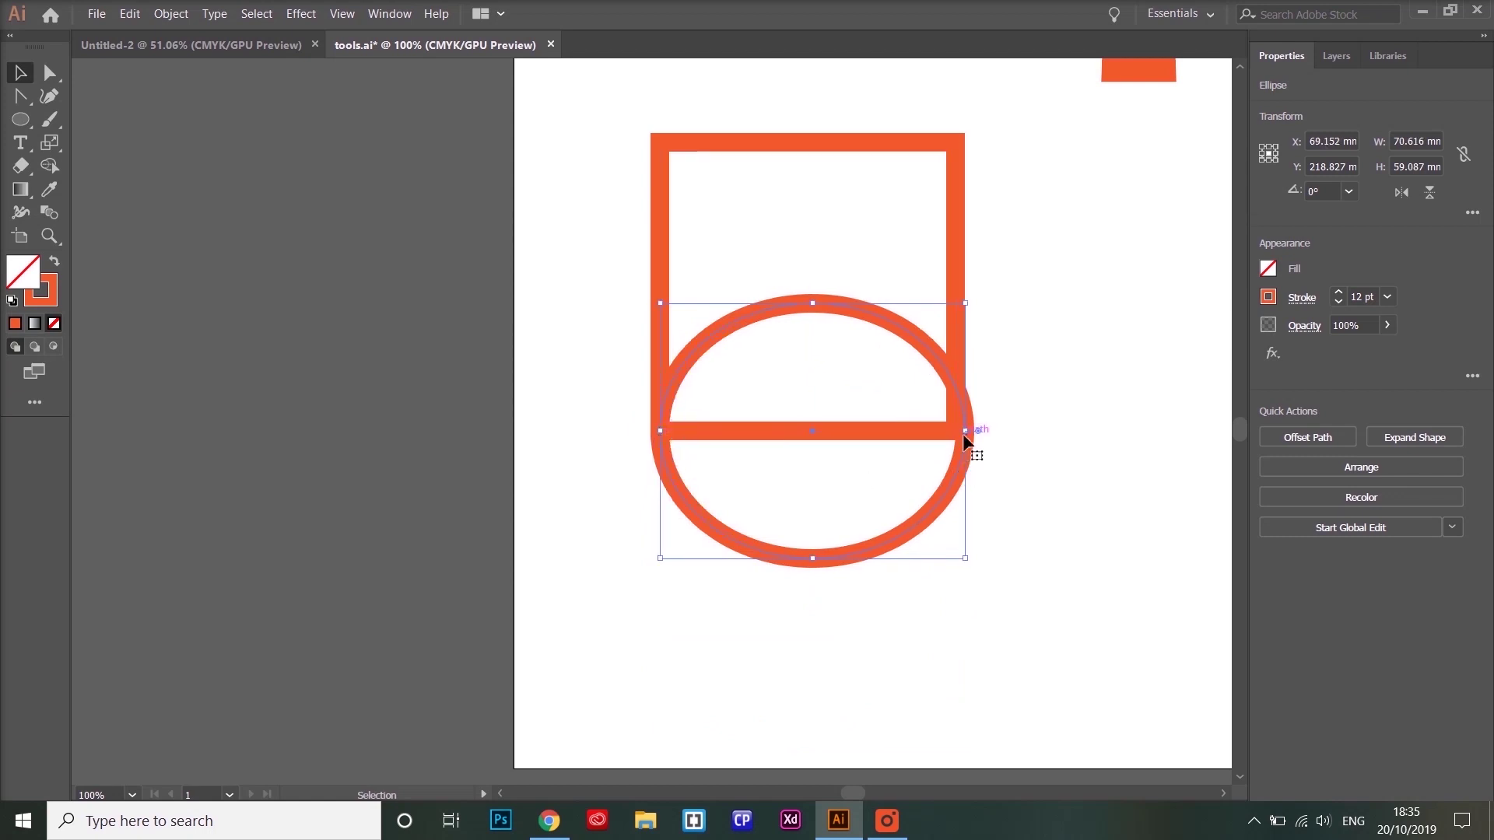
drag(965, 434, 956, 430)
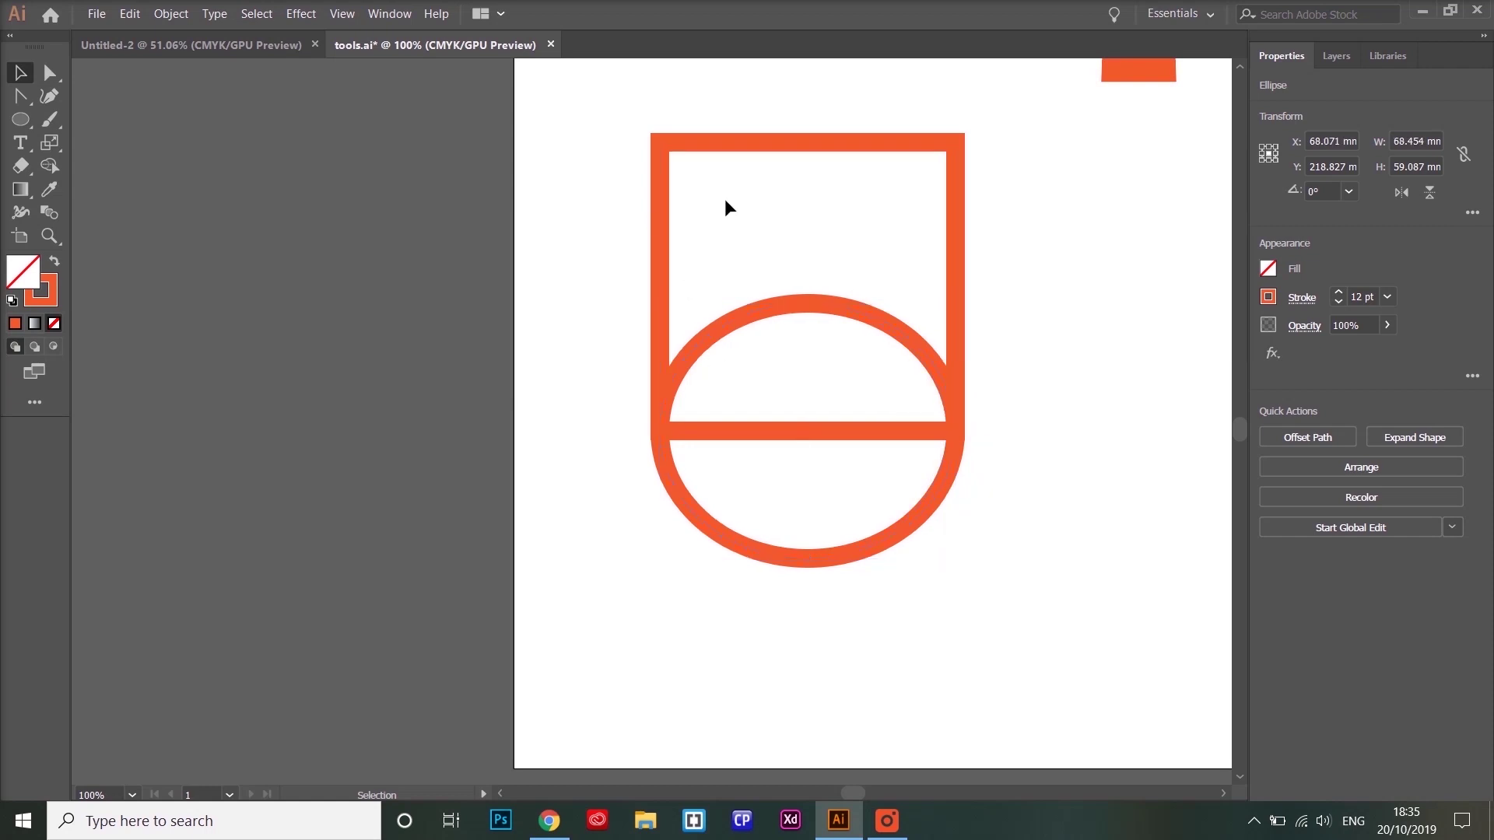
- Unite the rectangle and the ellipse into a single shield outline with a rounded bottom
click(966, 341)
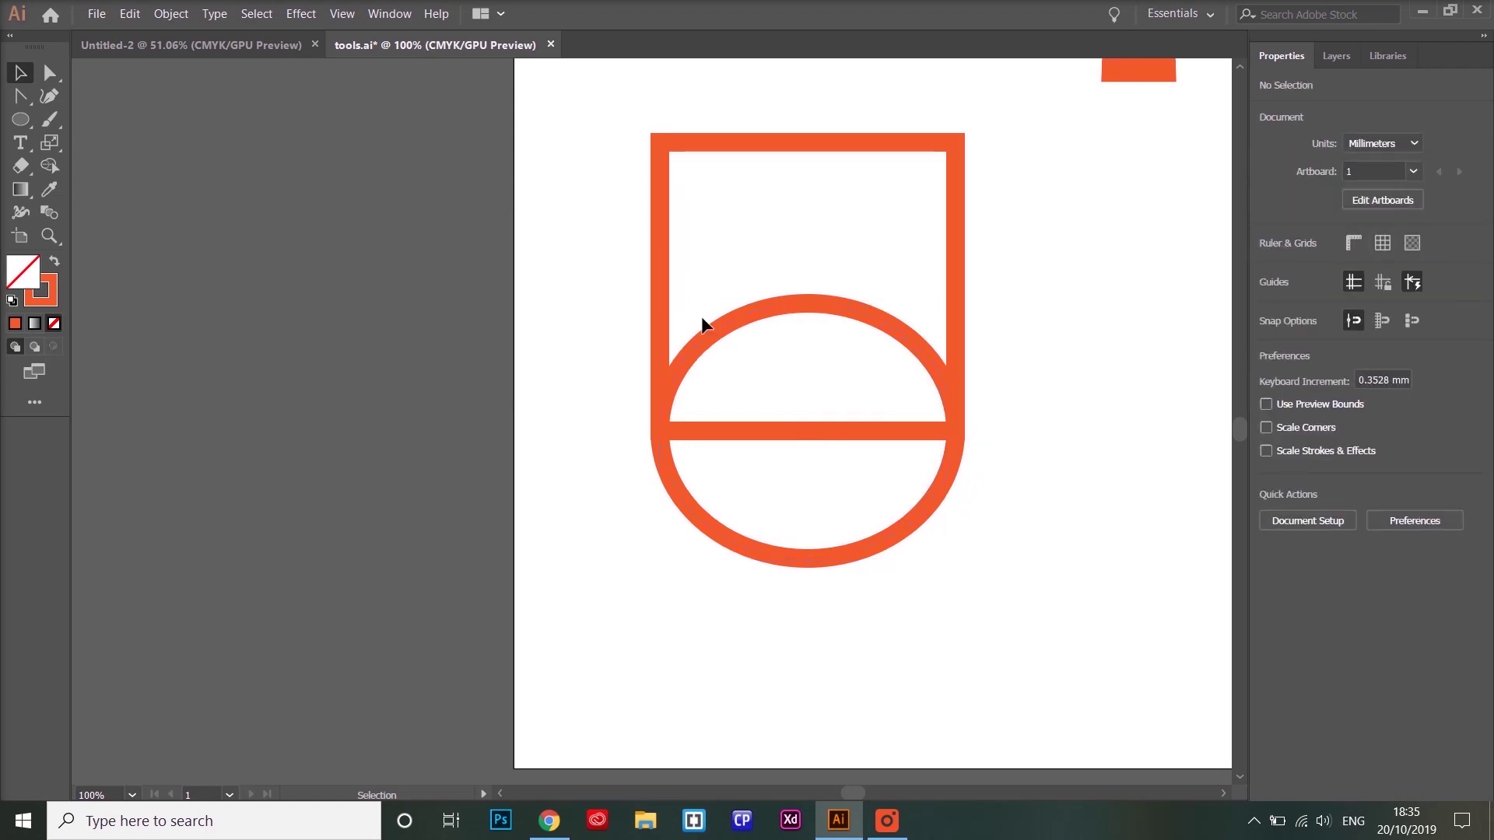
drag(571, 157, 978, 614)
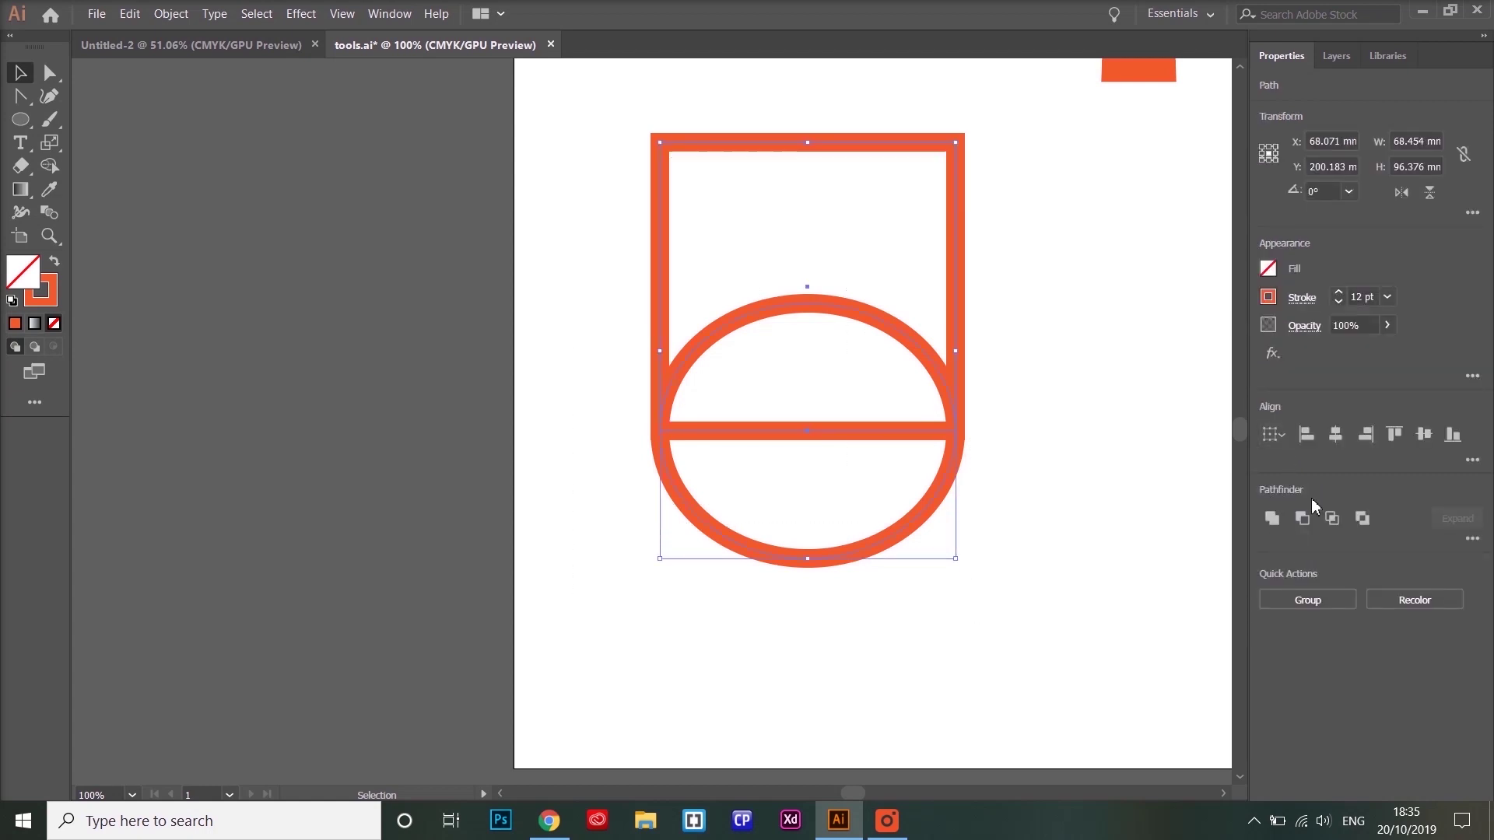
click(1271, 518)
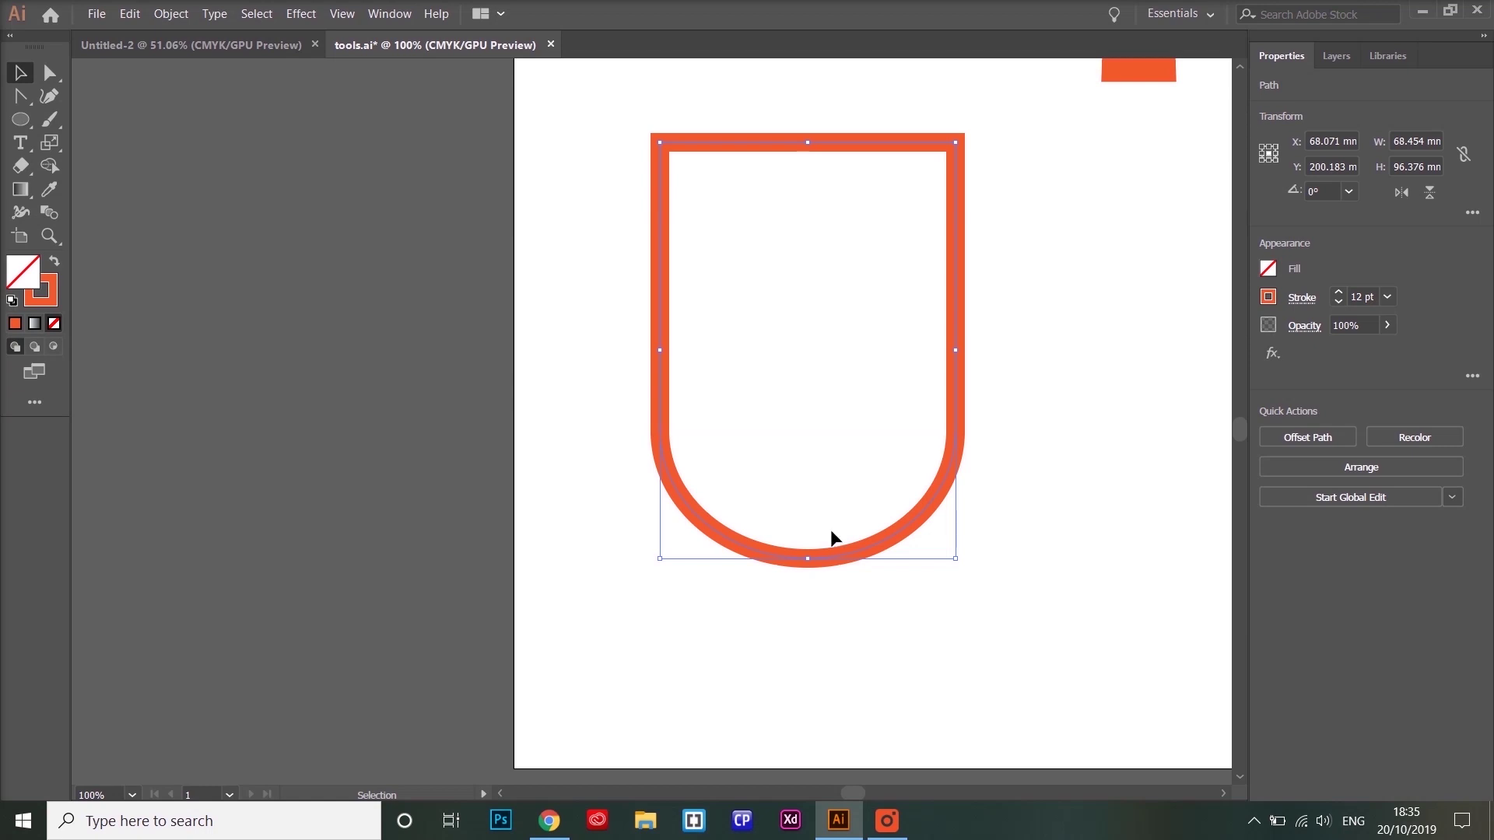
- Convert the anchor point at the middle of the shield's rounded bottom into a sharp corner
click(20, 98)
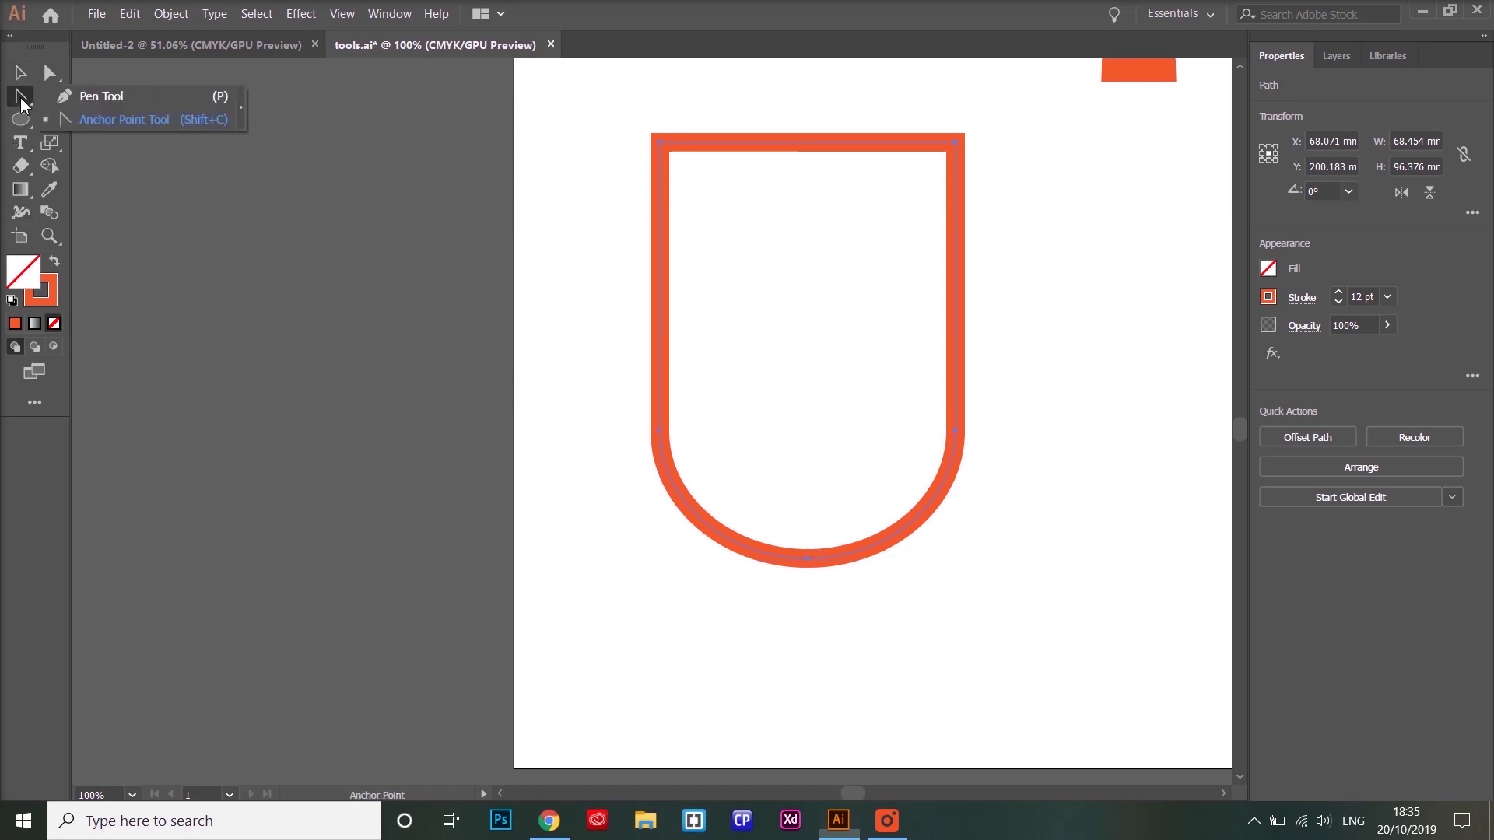
click(135, 121)
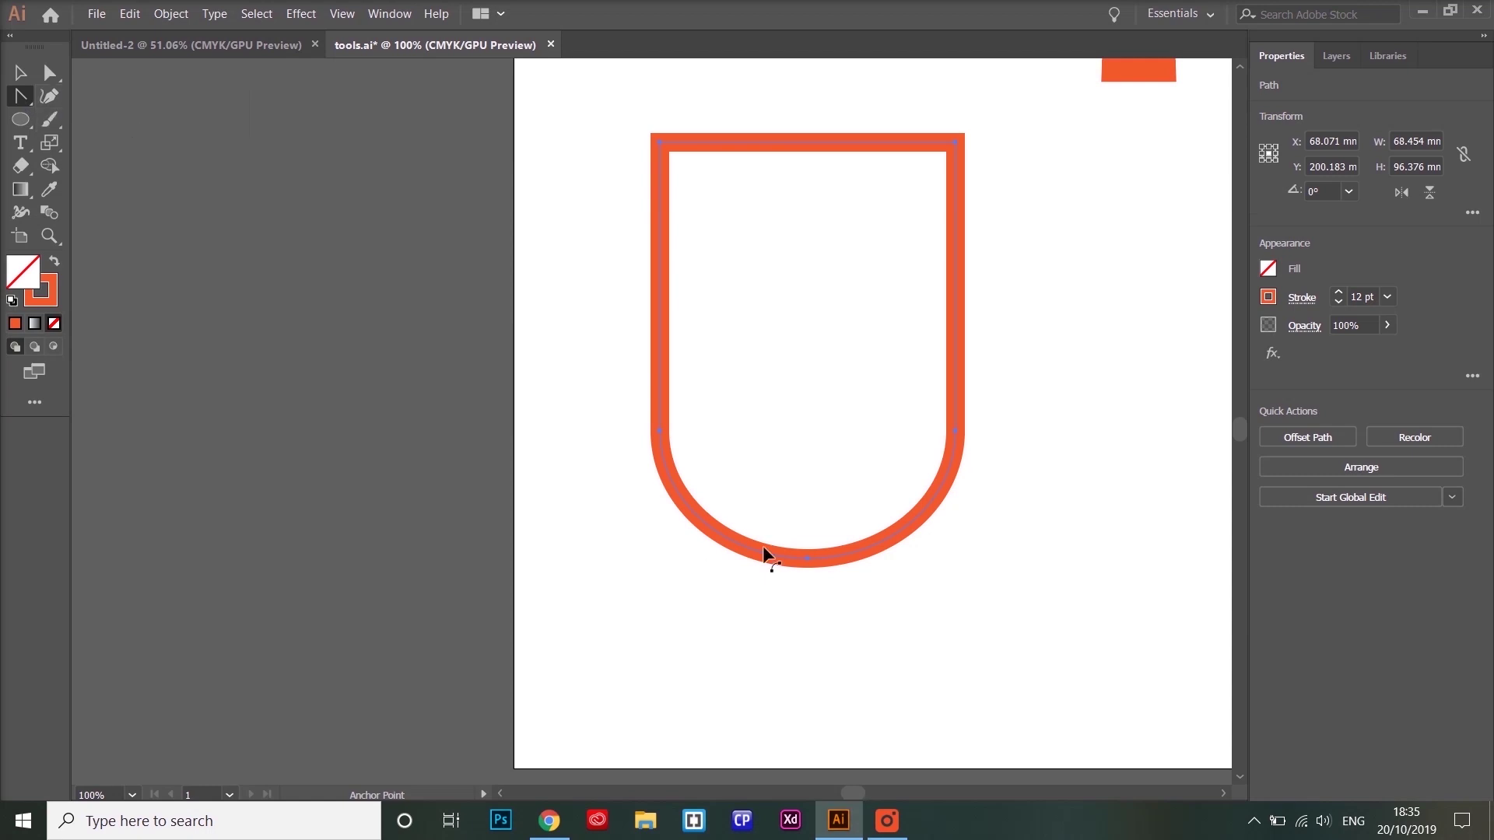
click(807, 559)
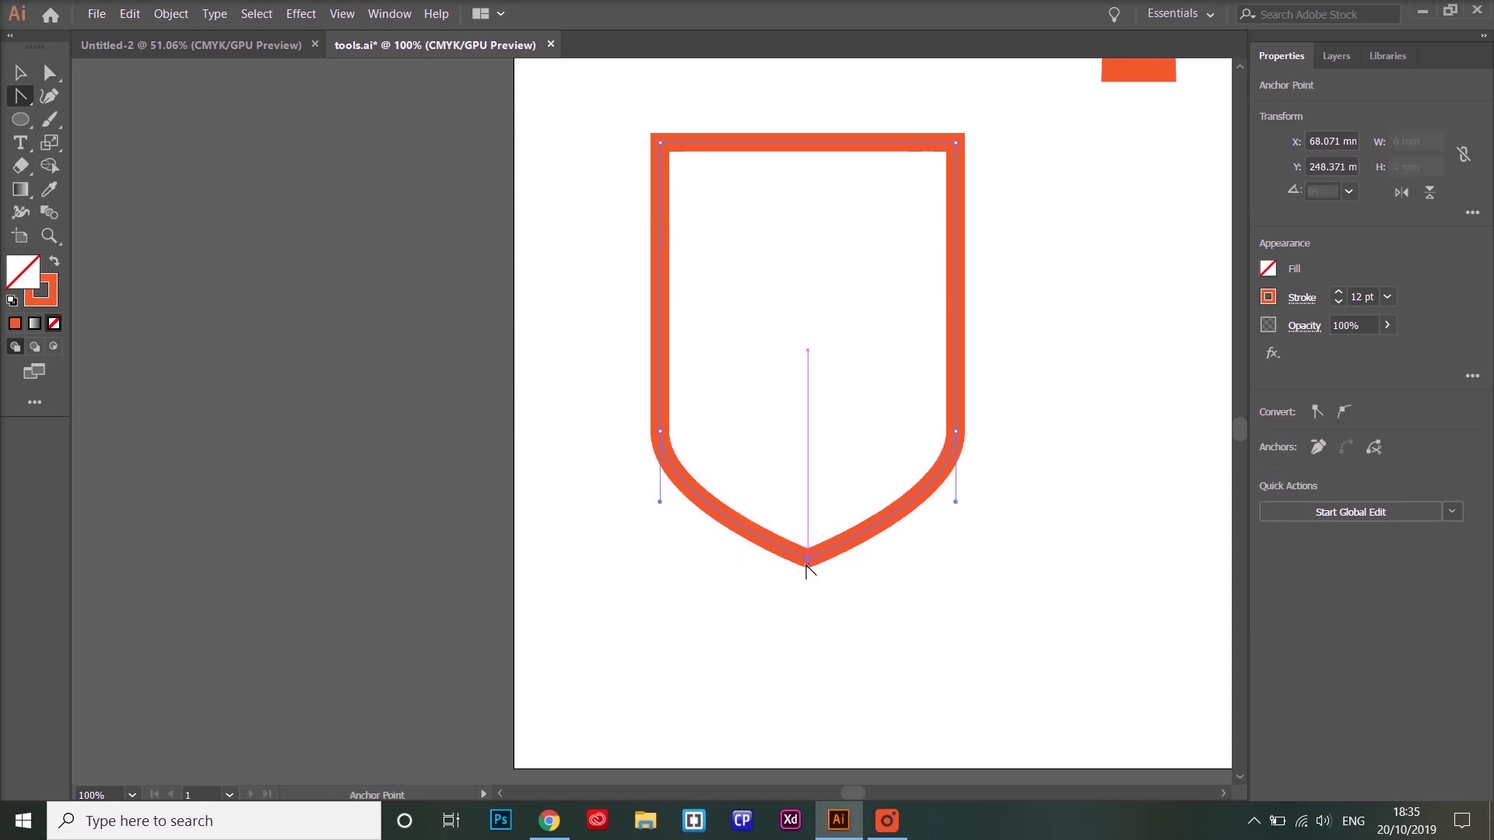
- Move the new shield outline around the upright hammer so it frames the hammer, and clear the selection
click(22, 76)
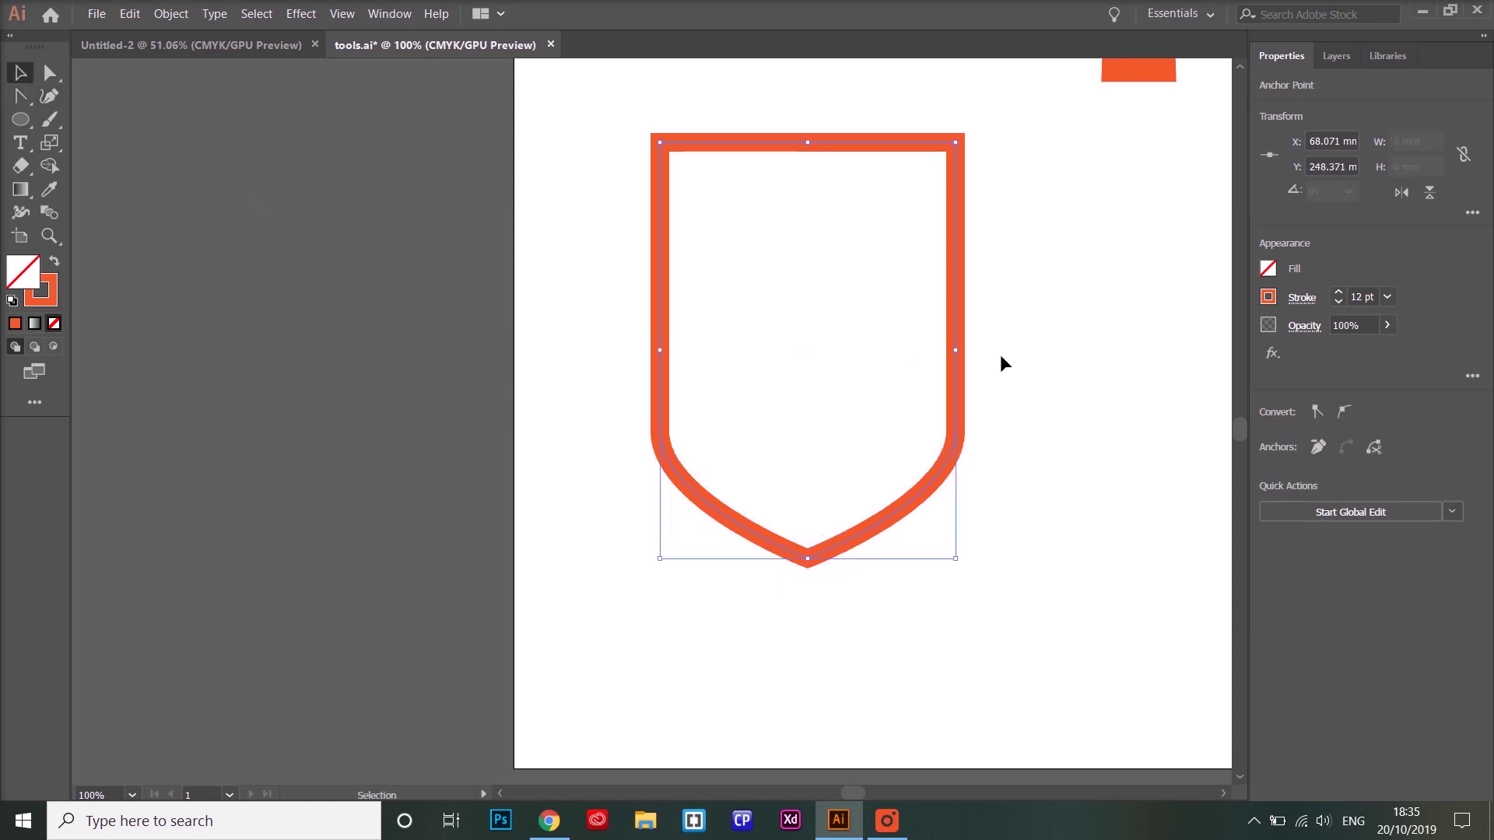
scroll(1001, 354, down, 1)
scroll(998, 354, up, 2)
scroll(985, 353, down, 4)
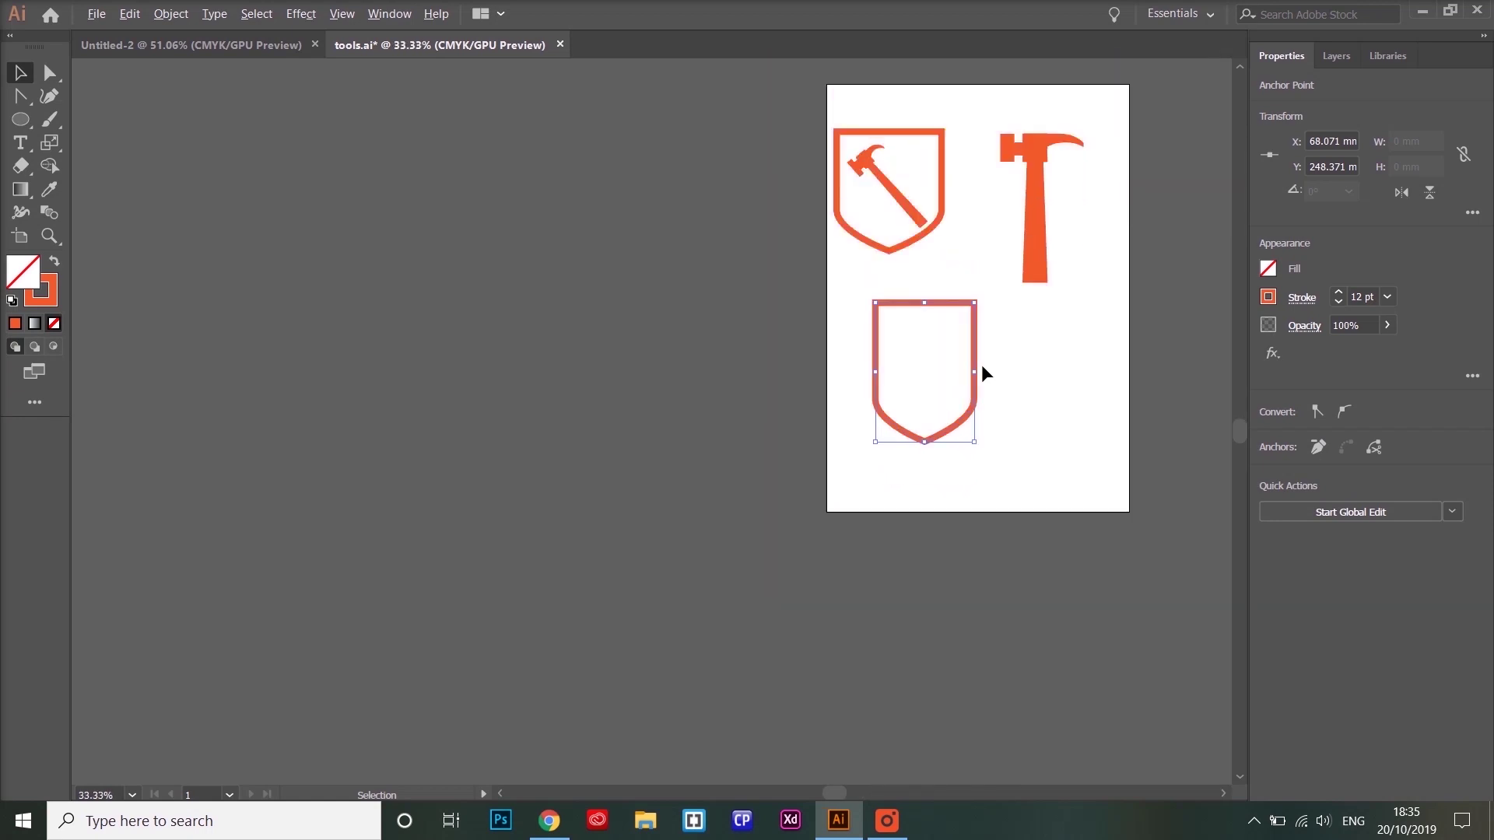
drag(973, 354, 1040, 201)
drag(1044, 276, 1076, 325)
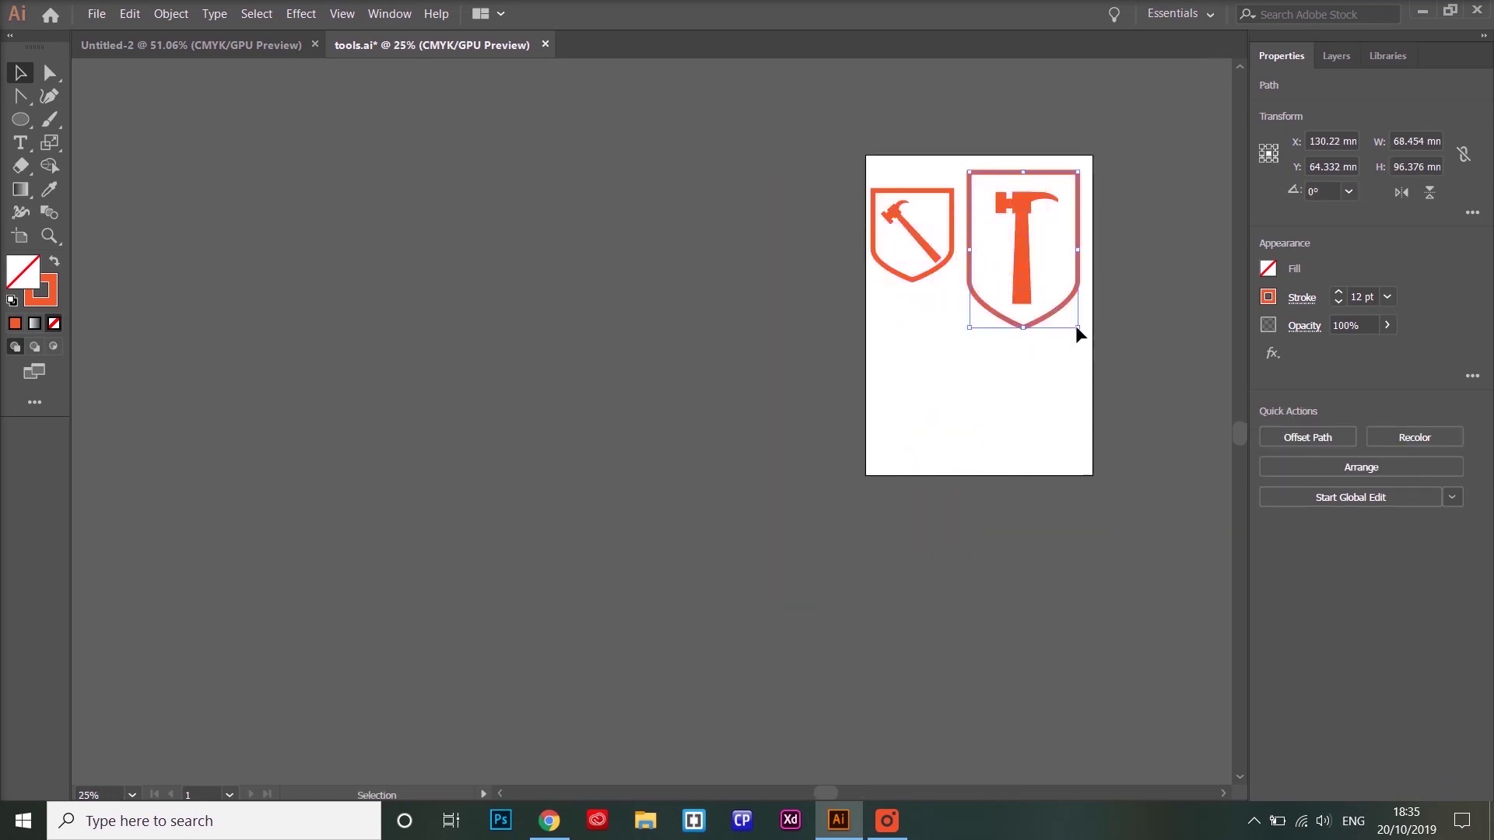
click(1025, 440)
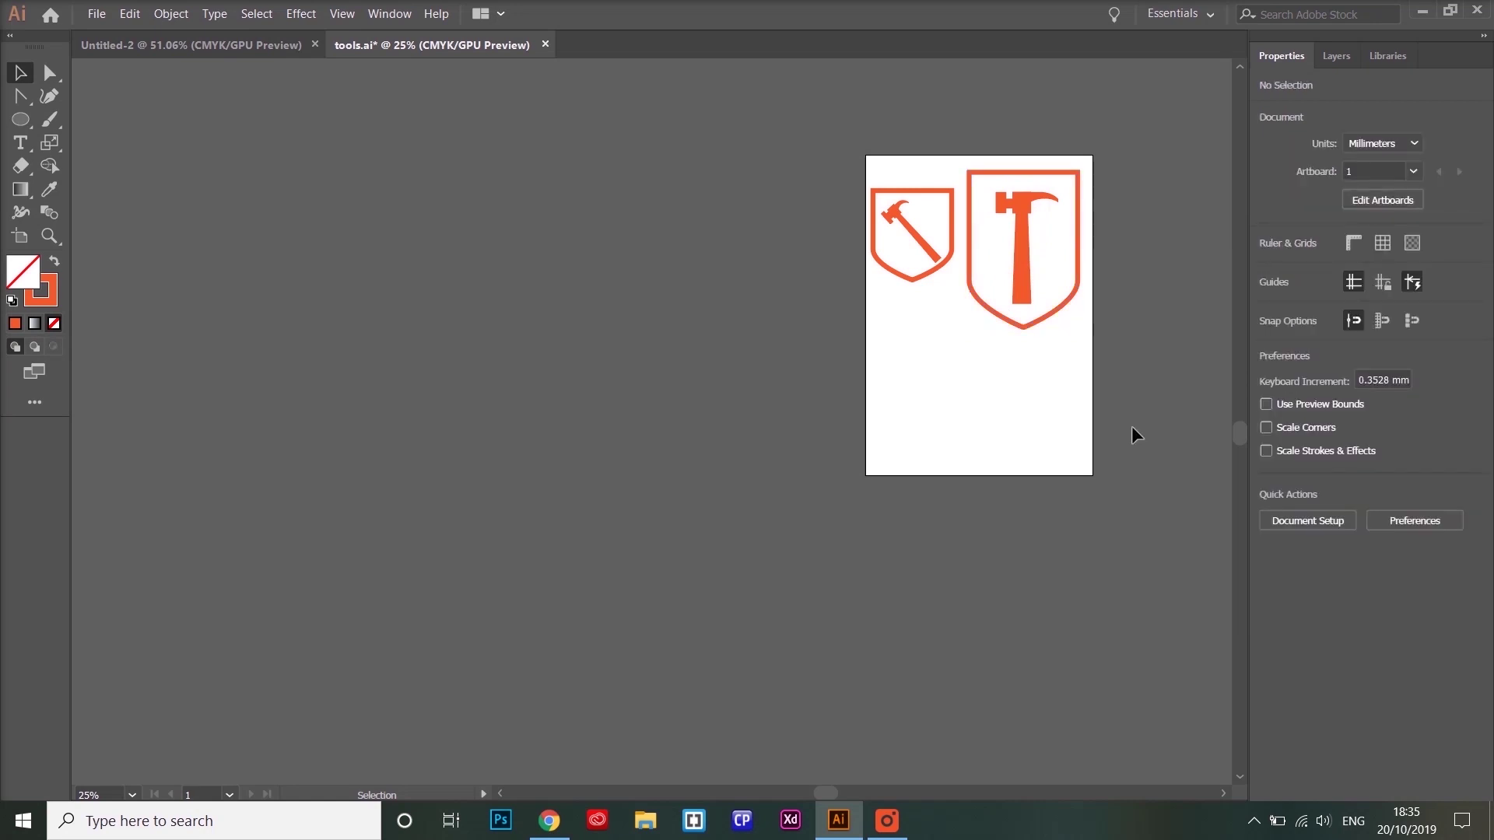
click(92, 15)
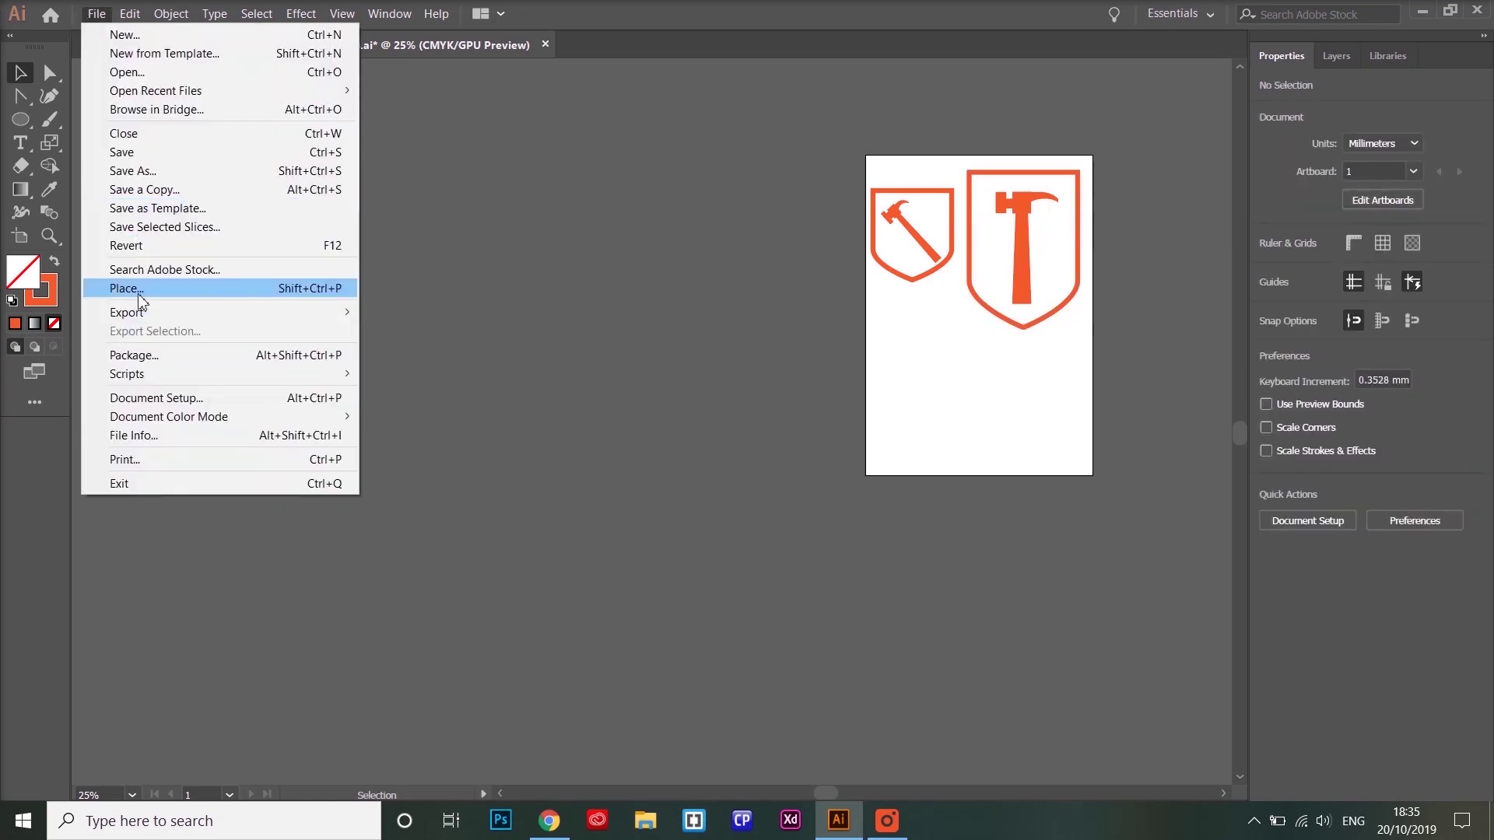
click(134, 171)
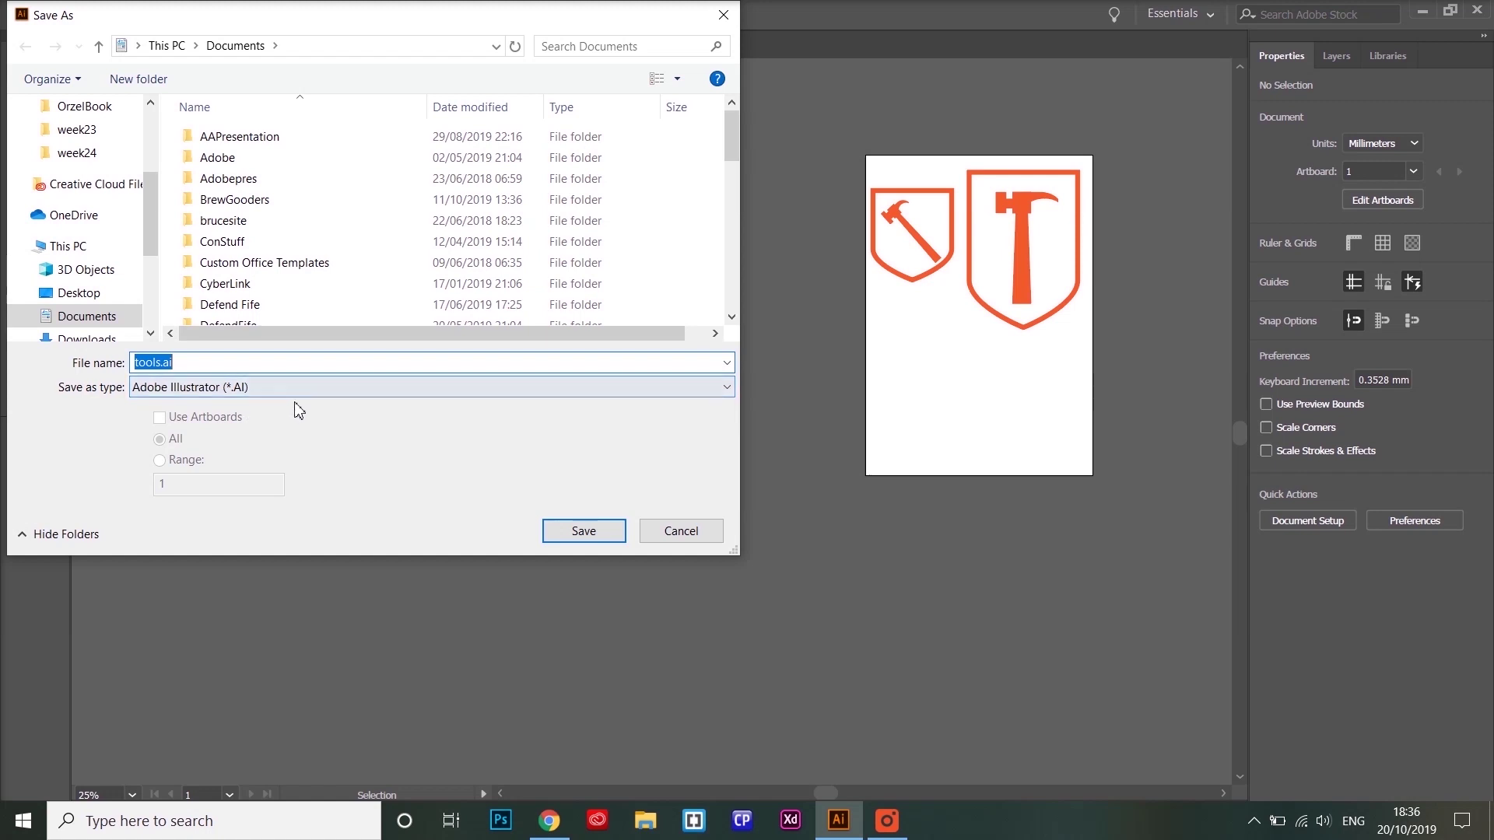
click(679, 532)
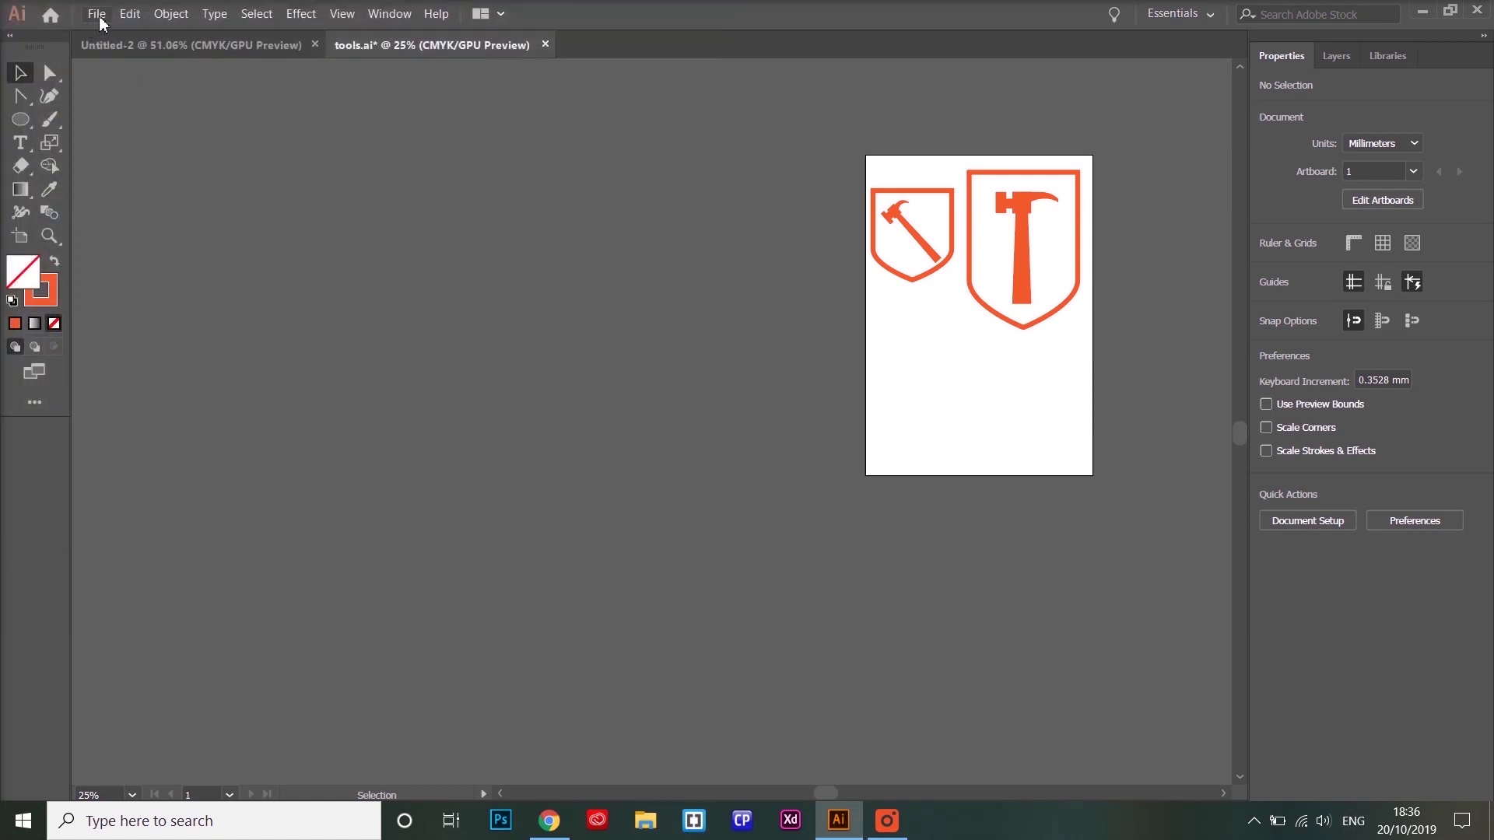
- Export the artwork to the Documents folder as tools.png in PNG format, at High (300 ppi) resolution with a transparent background
click(96, 14)
mouse_move(144, 314)
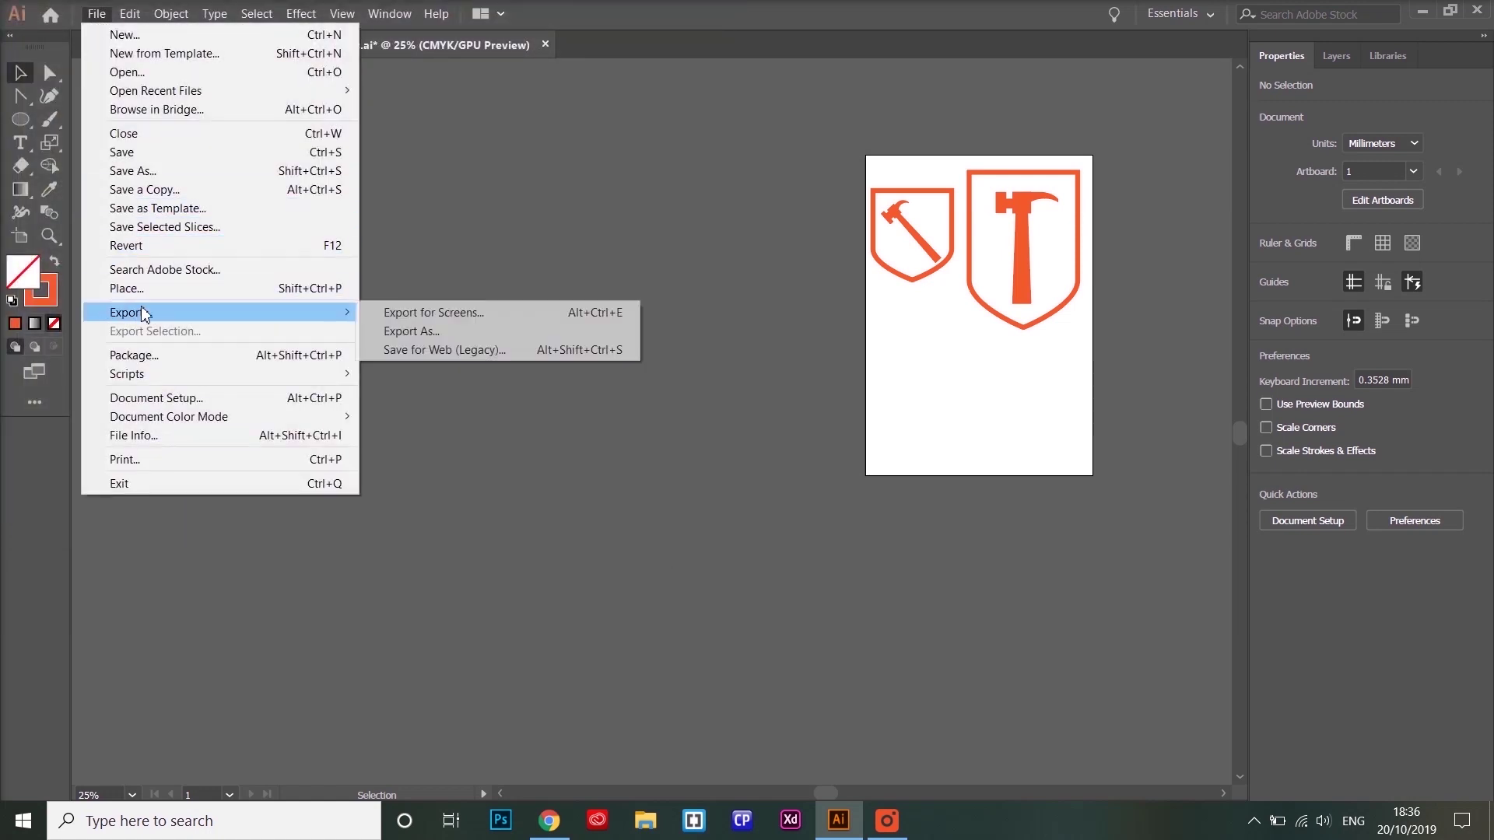
click(452, 332)
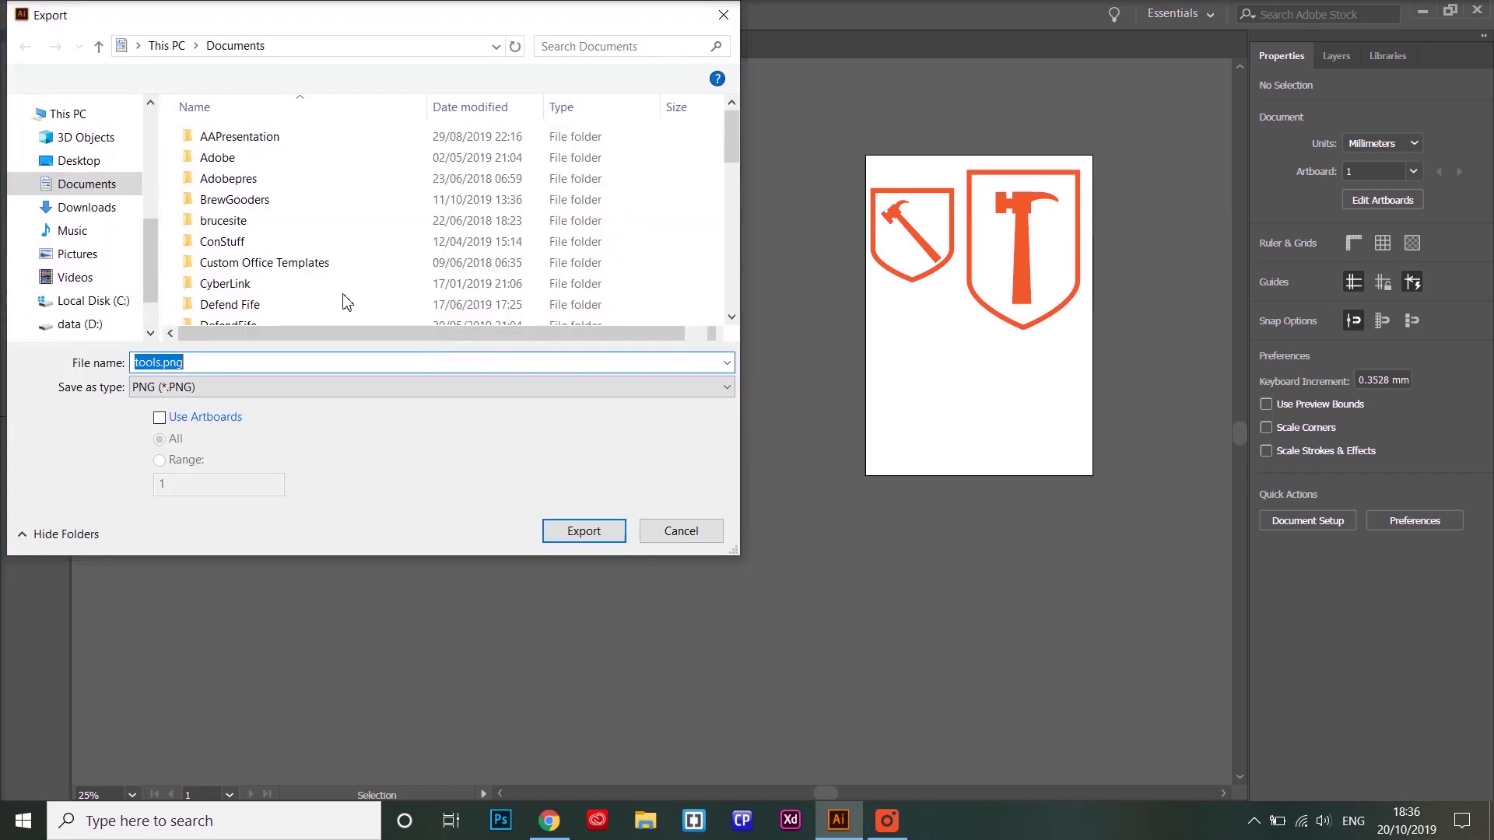
click(201, 389)
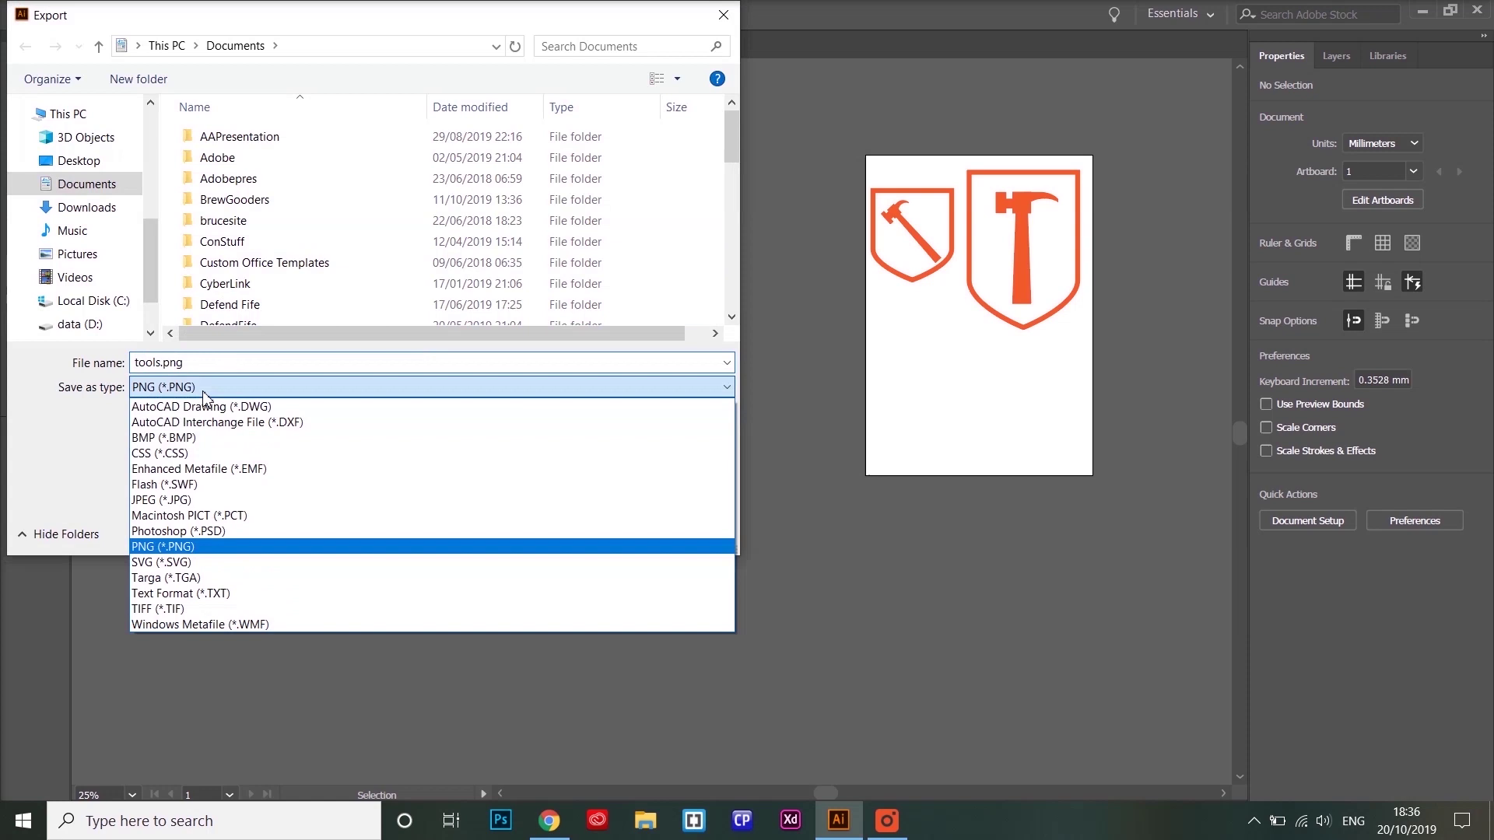
click(162, 547)
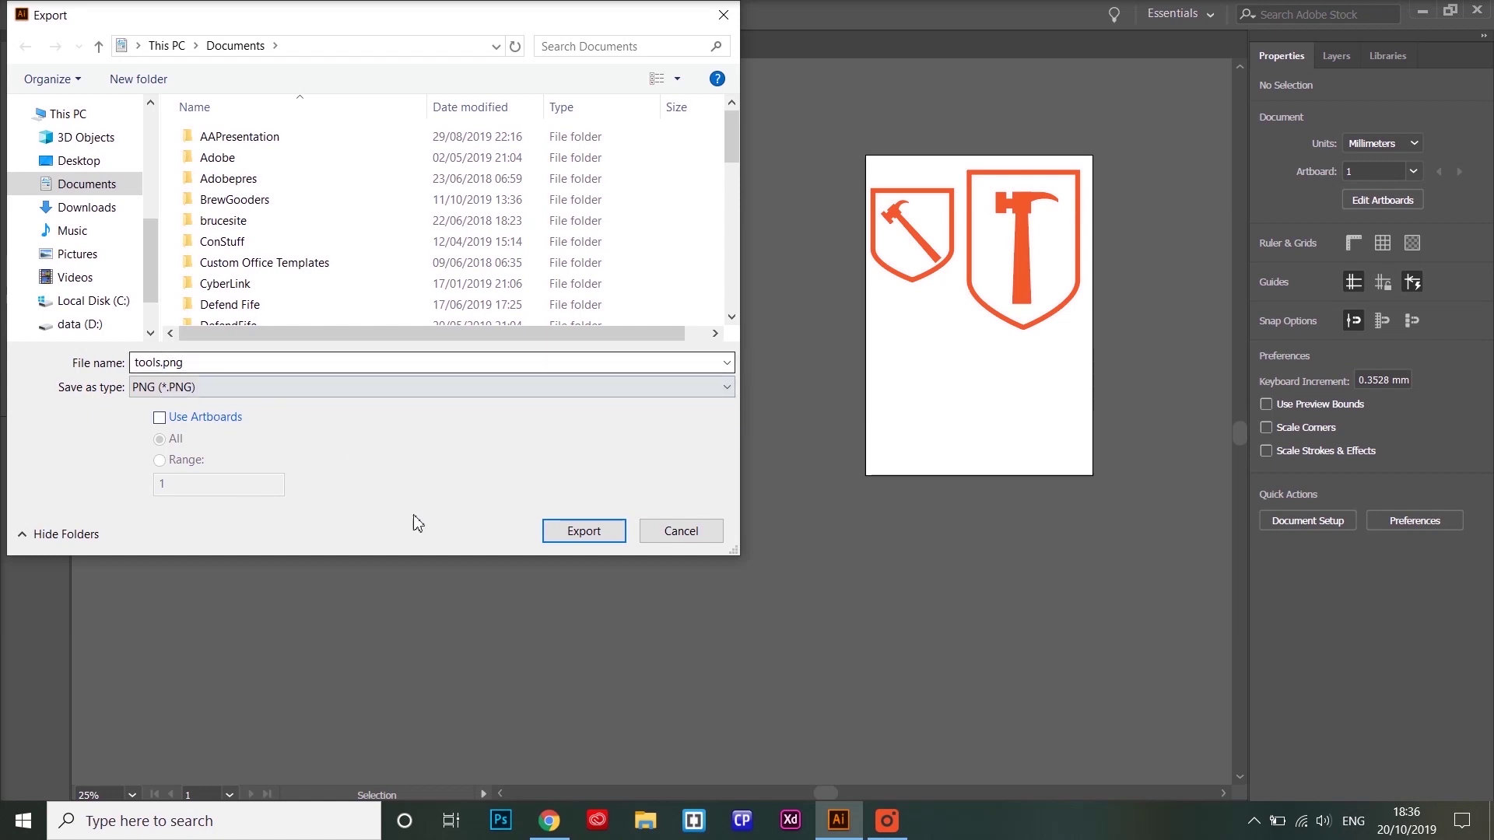
click(580, 537)
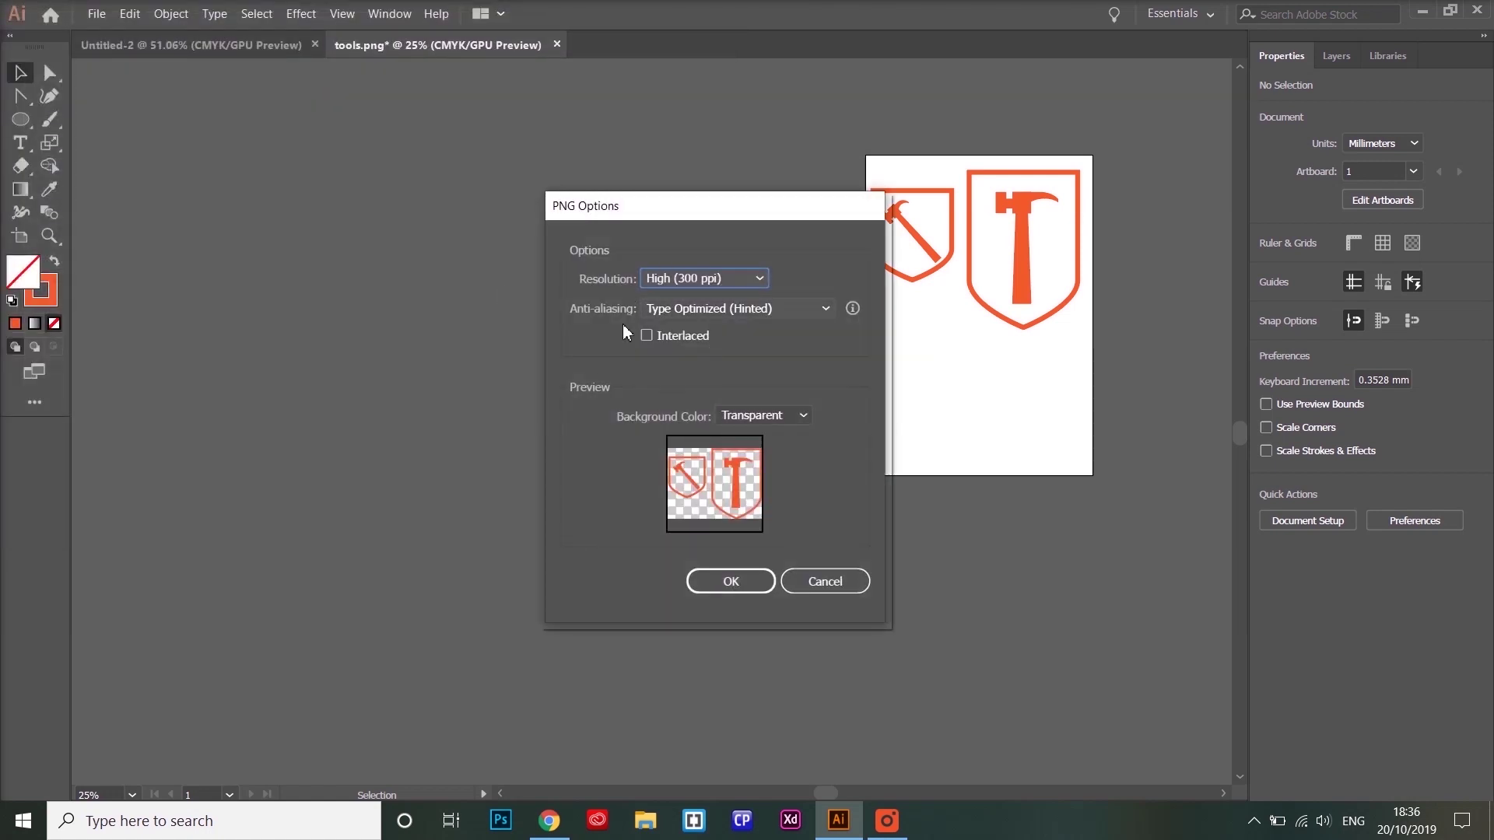
click(725, 588)
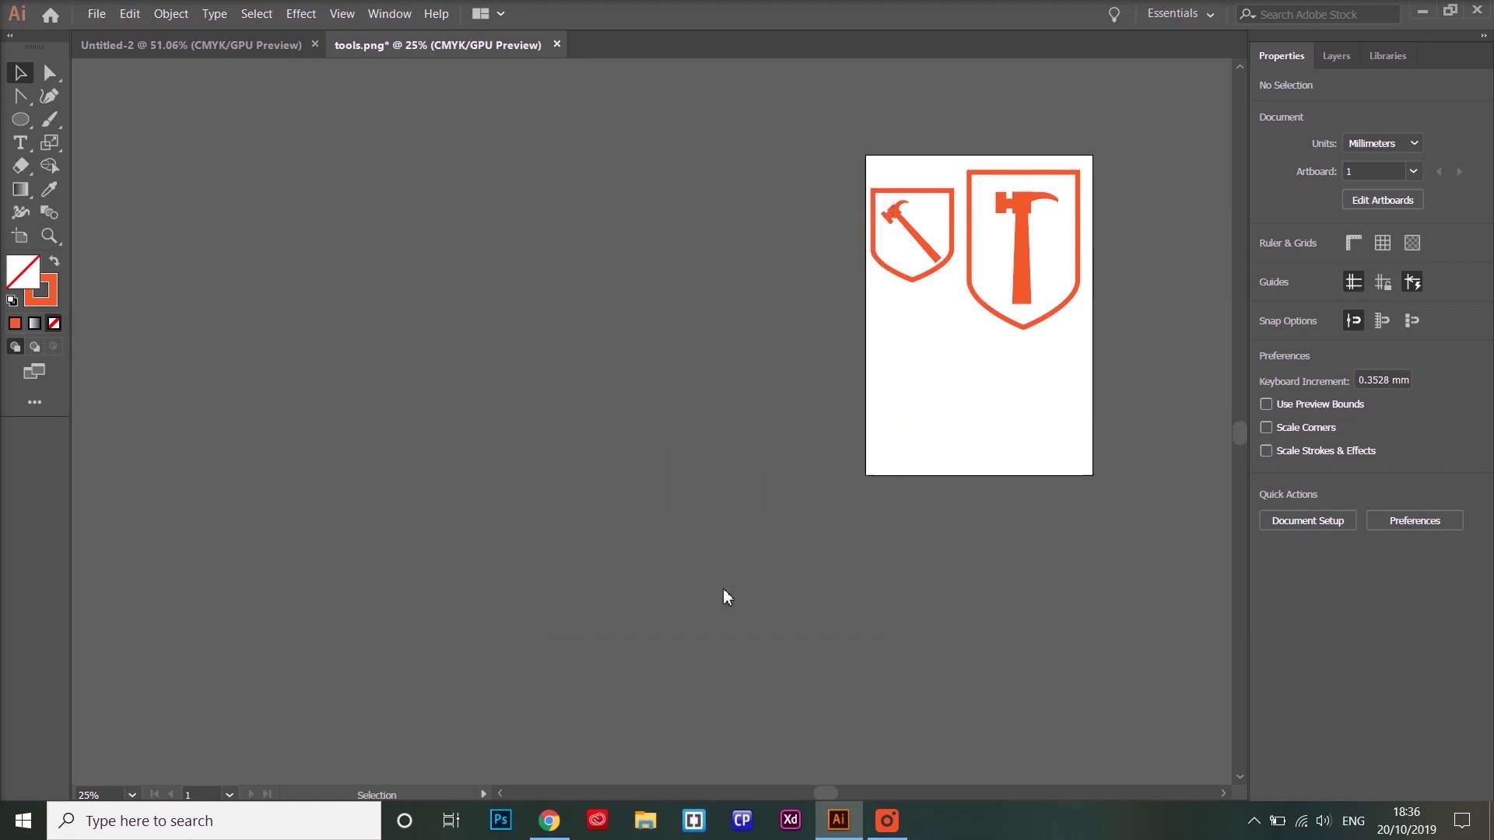